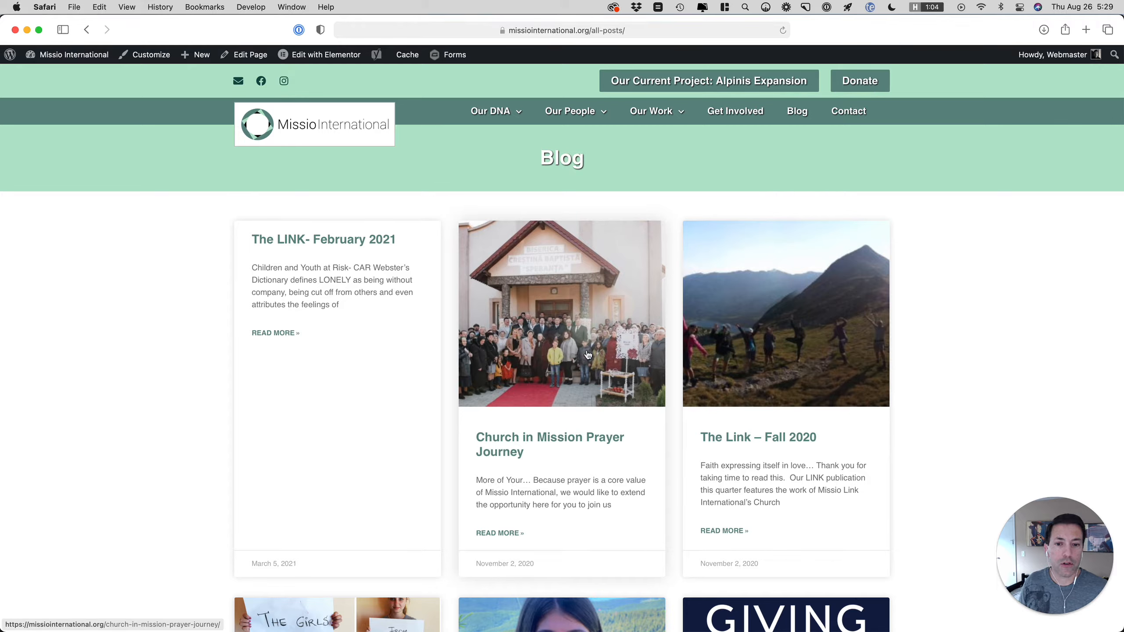
# Add a new post from the site's admin dashboard and turn off the editor's Fullscreen mode
pyautogui.scroll(-10, 536, 442)
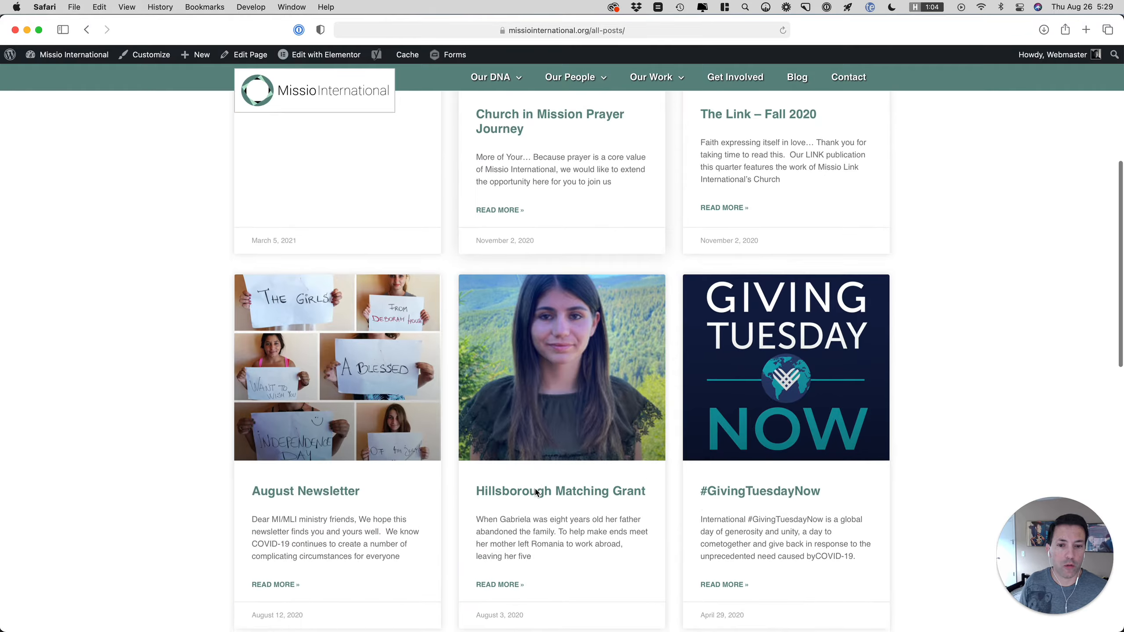
pyautogui.scroll(-5, 536, 493)
pyautogui.scroll(15, 537, 493)
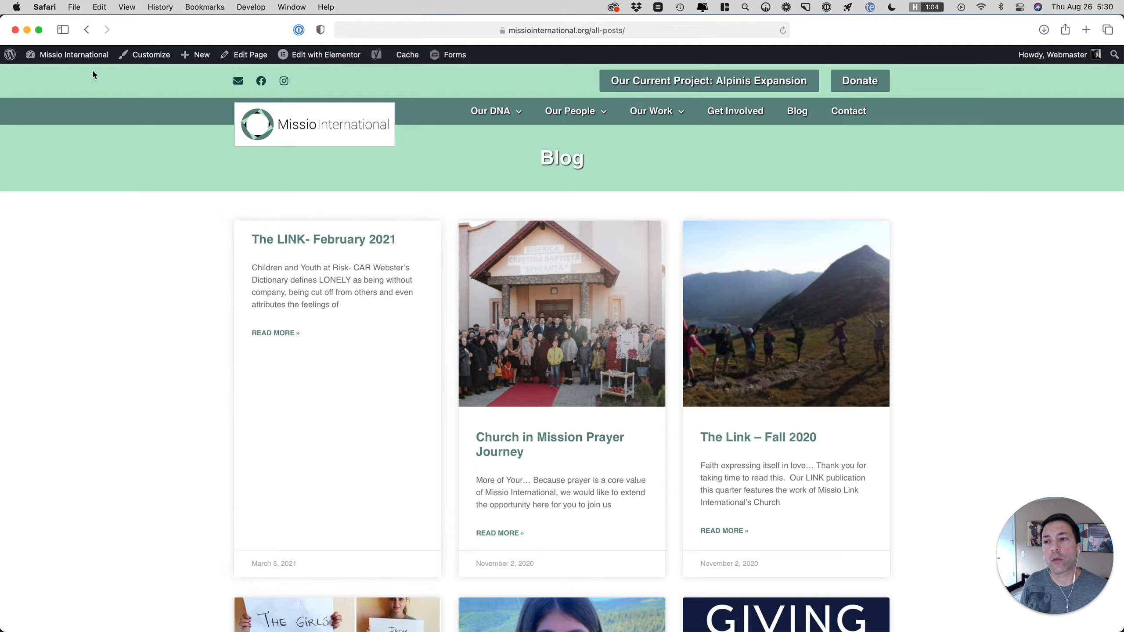
pyautogui.moveTo(69, 54)
pyautogui.click(45, 75)
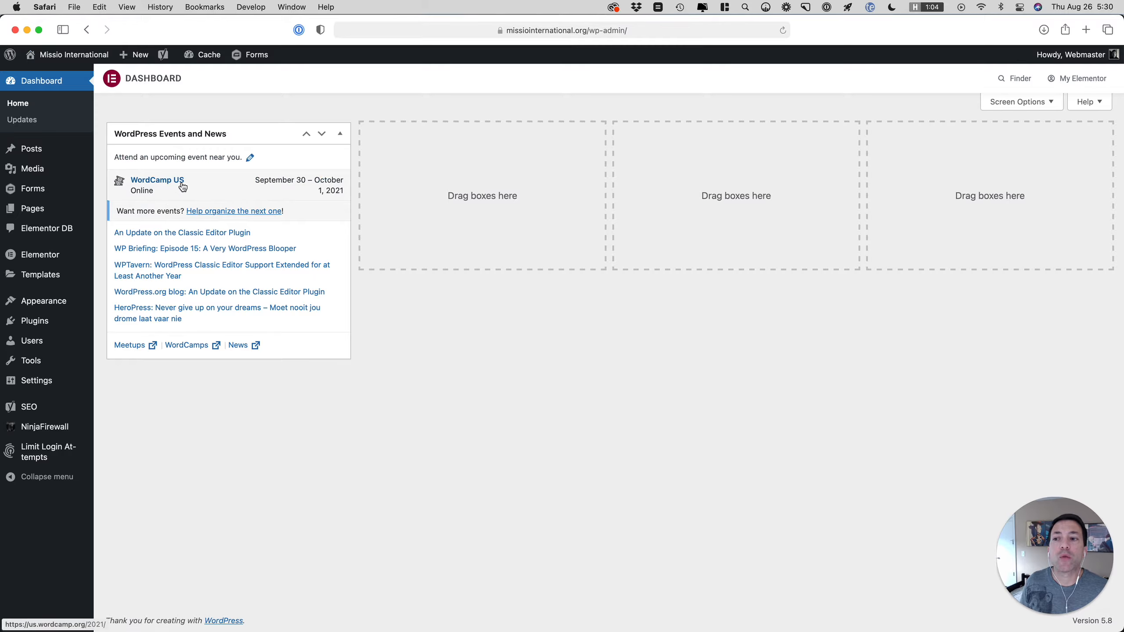
pyautogui.click(49, 152)
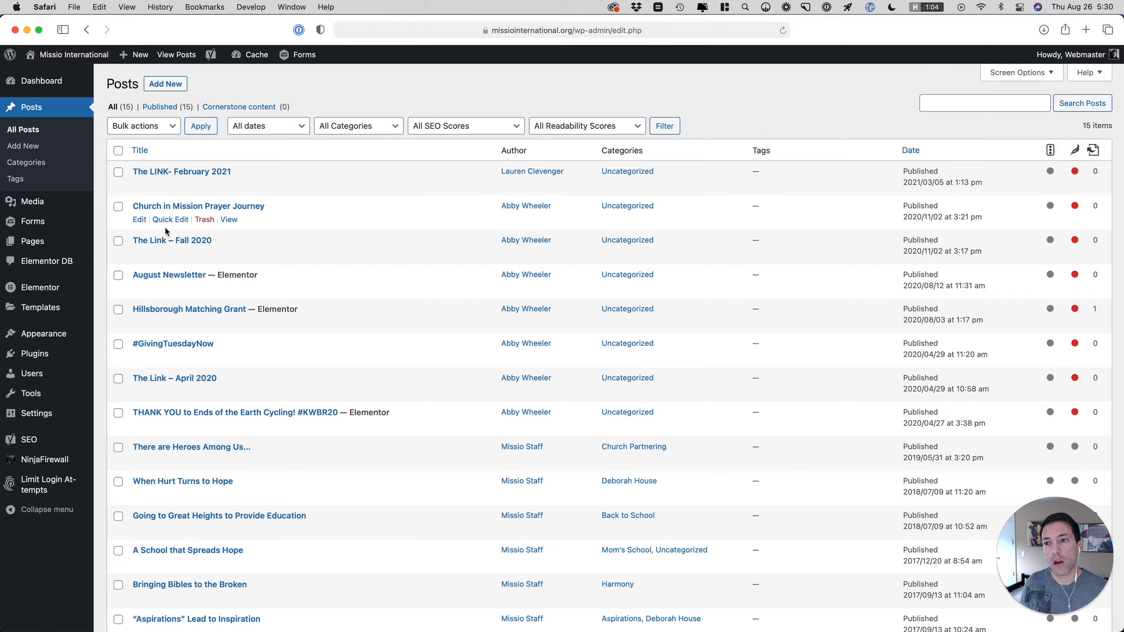
pyautogui.click(165, 85)
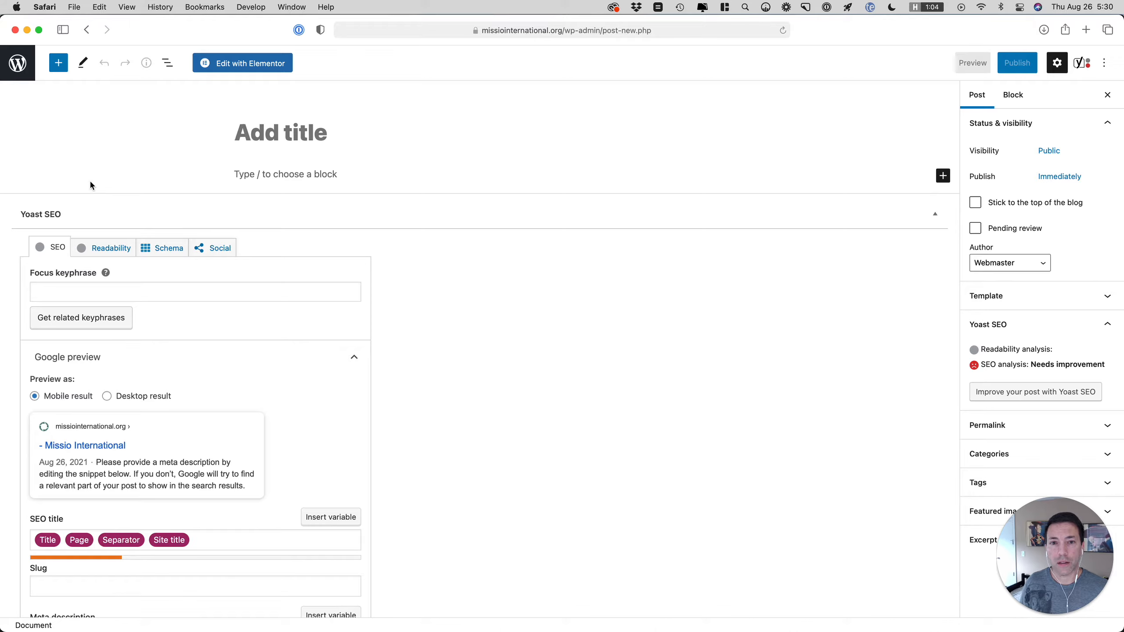
pyautogui.click(1104, 65)
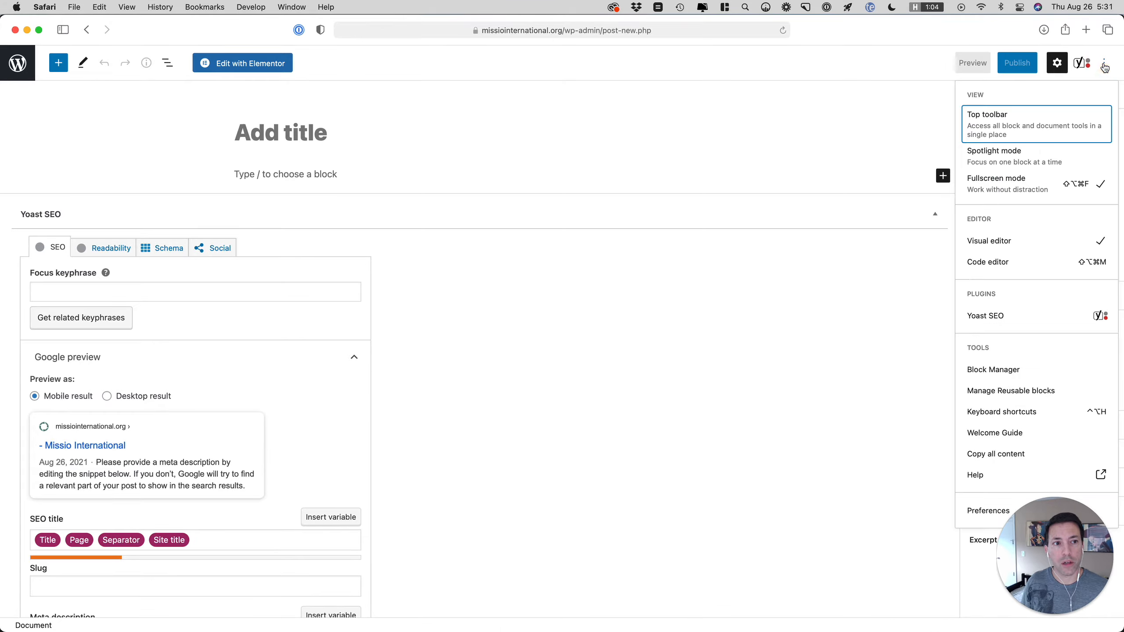
pyautogui.click(1009, 191)
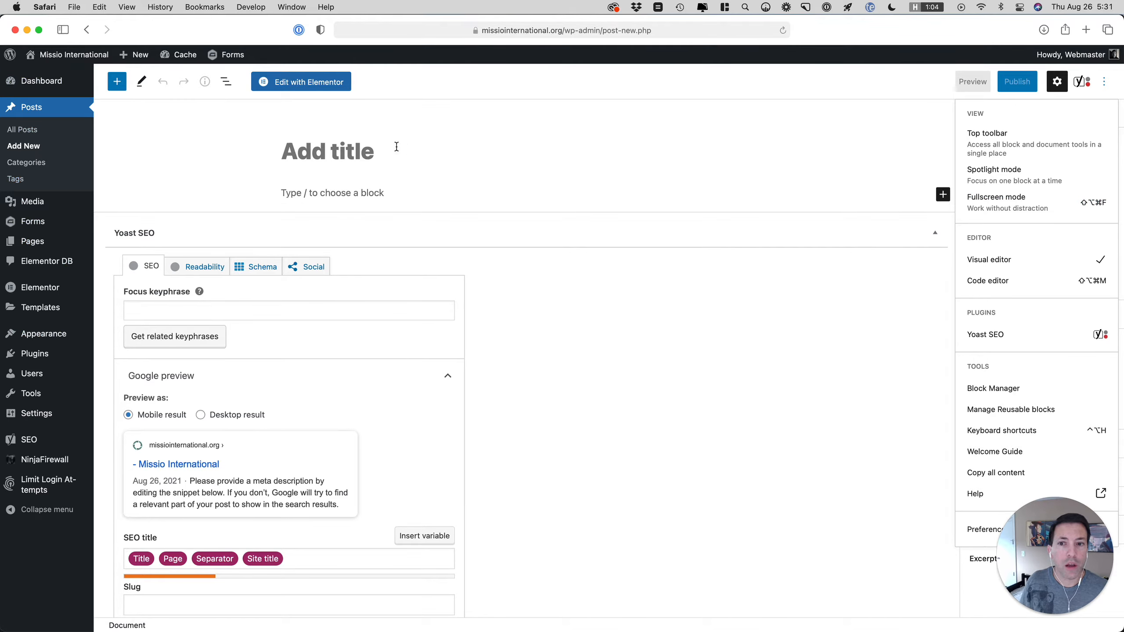
# Title the post "Lorem Ipsum" and fill the body with three paragraphs of lorem ipsum placeholder text
pyautogui.click(367, 153)
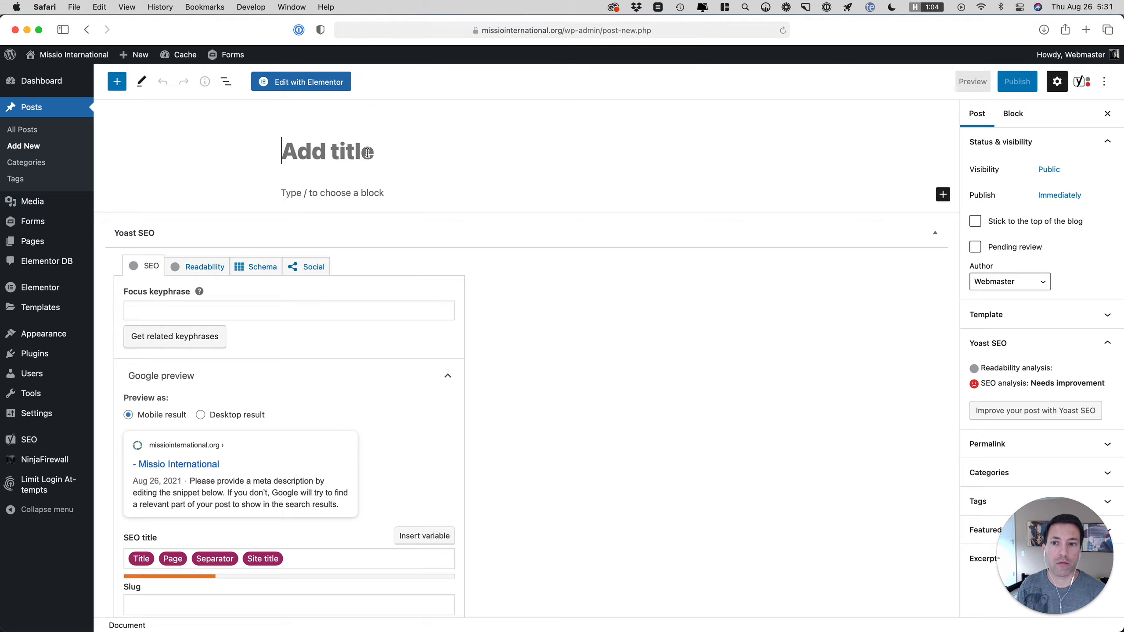
pyautogui.write('Lorem ')
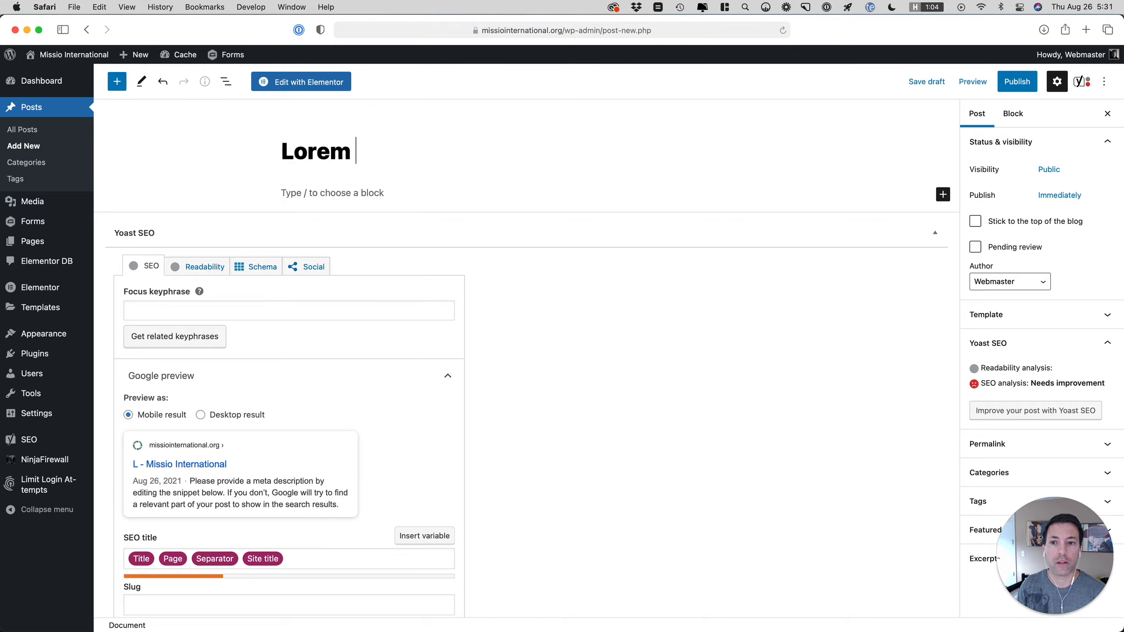
pyautogui.write('Ipsum')
pyautogui.press('Return')
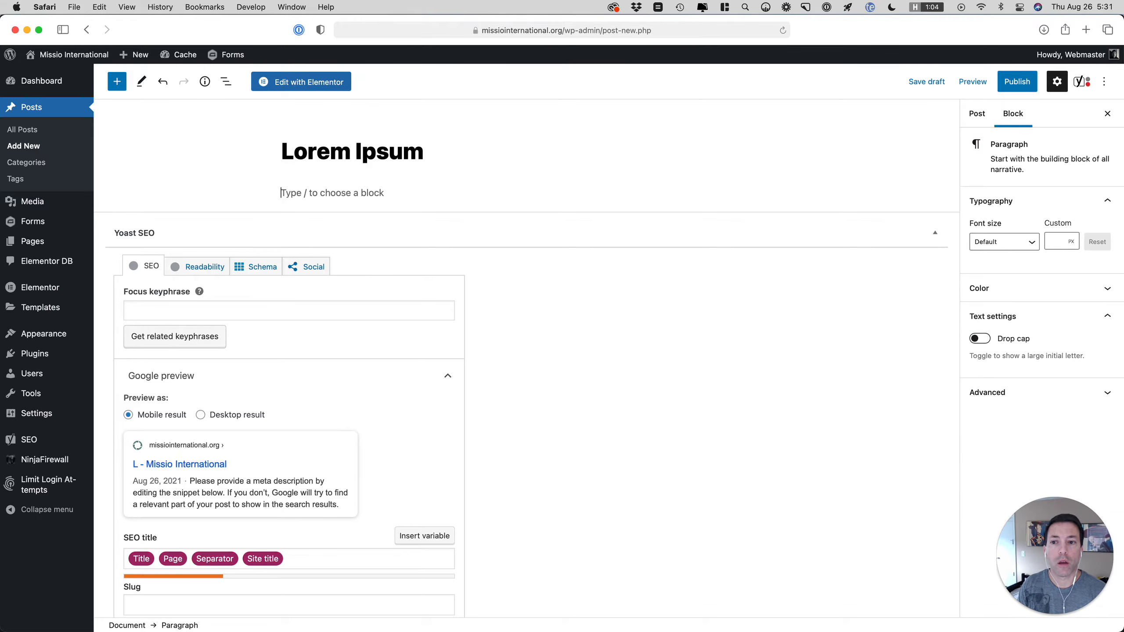
pyautogui.write(';lorem')
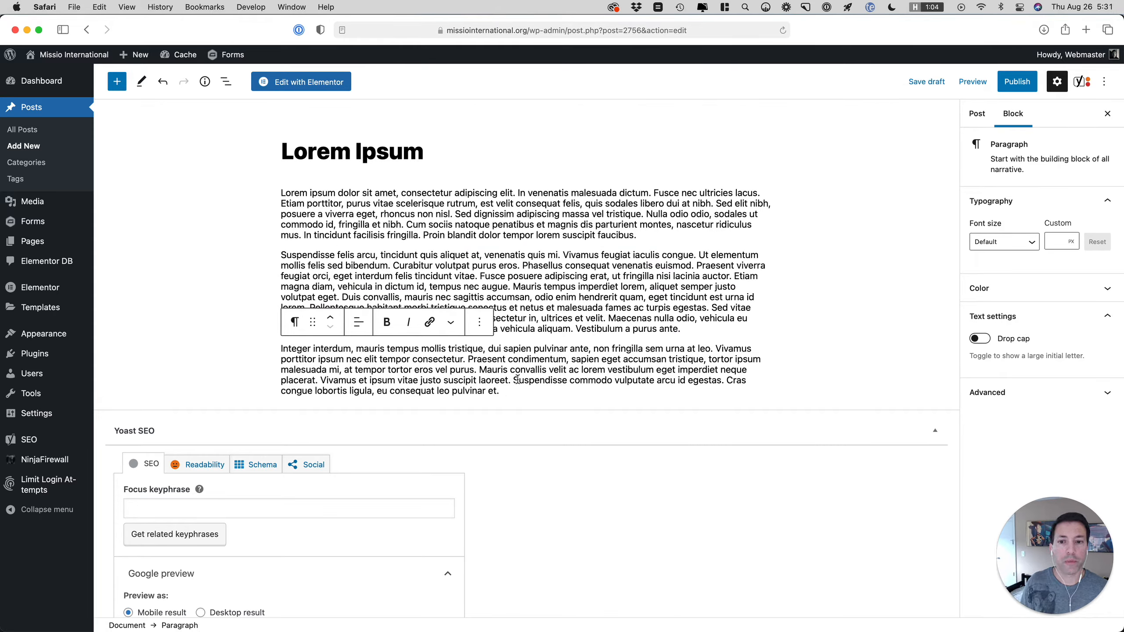
# Insert an Image block between the first and second paragraphs
pyautogui.click(641, 236)
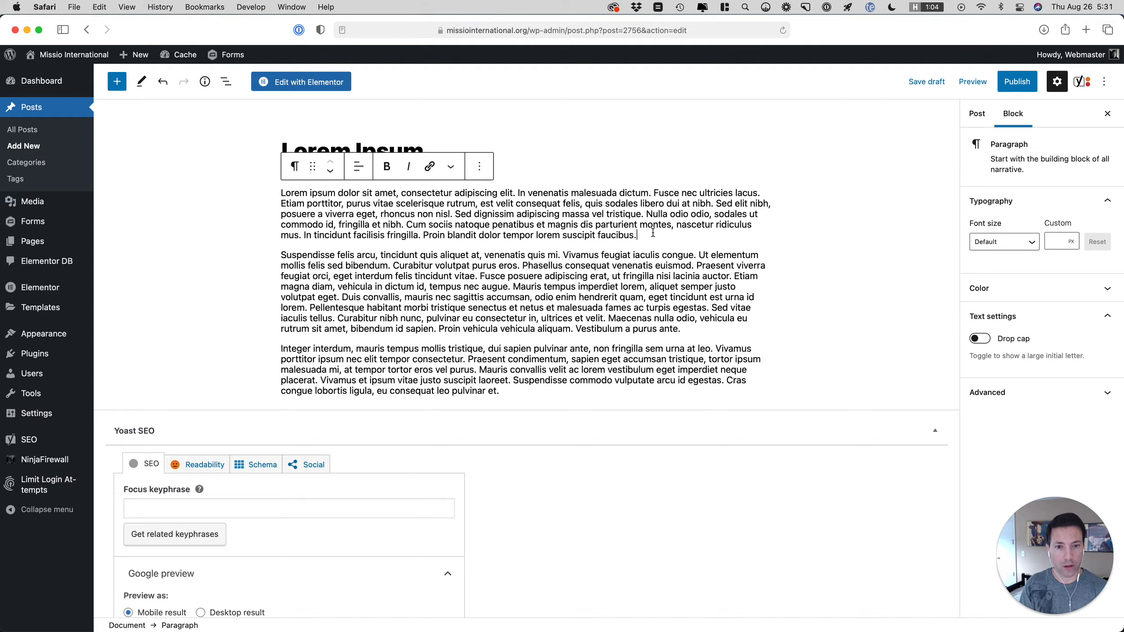
pyautogui.press('Return')
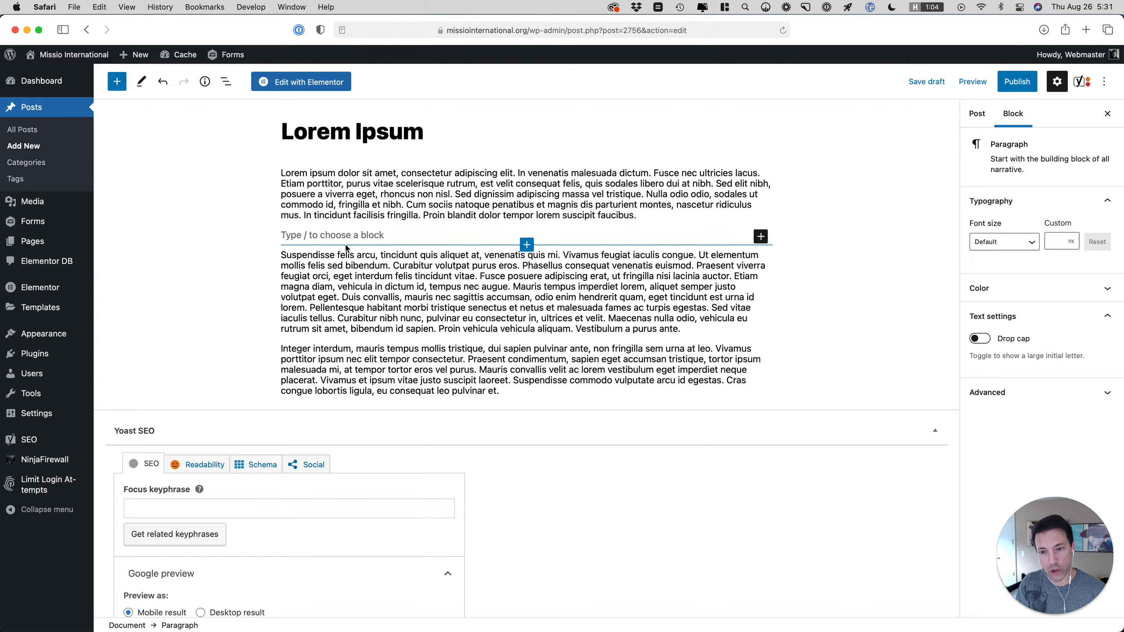
pyautogui.write('/')
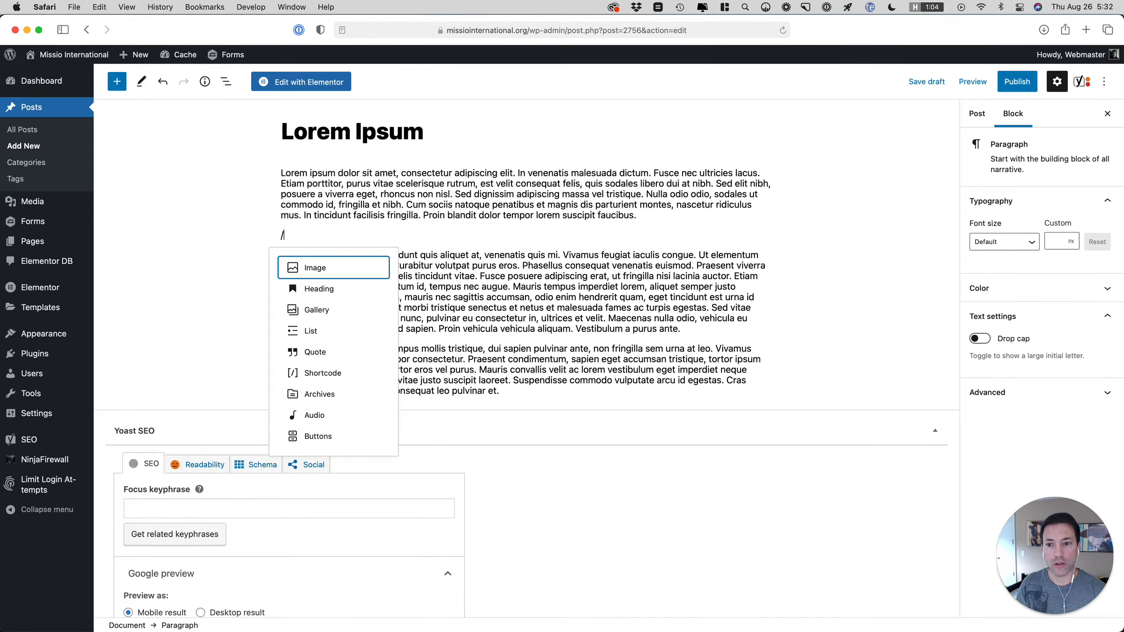
pyautogui.press('Down')
pyautogui.press('Down')
pyautogui.press('Down')
pyautogui.press('Up')
pyautogui.press('Up')
pyautogui.press('Up')
pyautogui.press('Down')
pyautogui.press('Down')
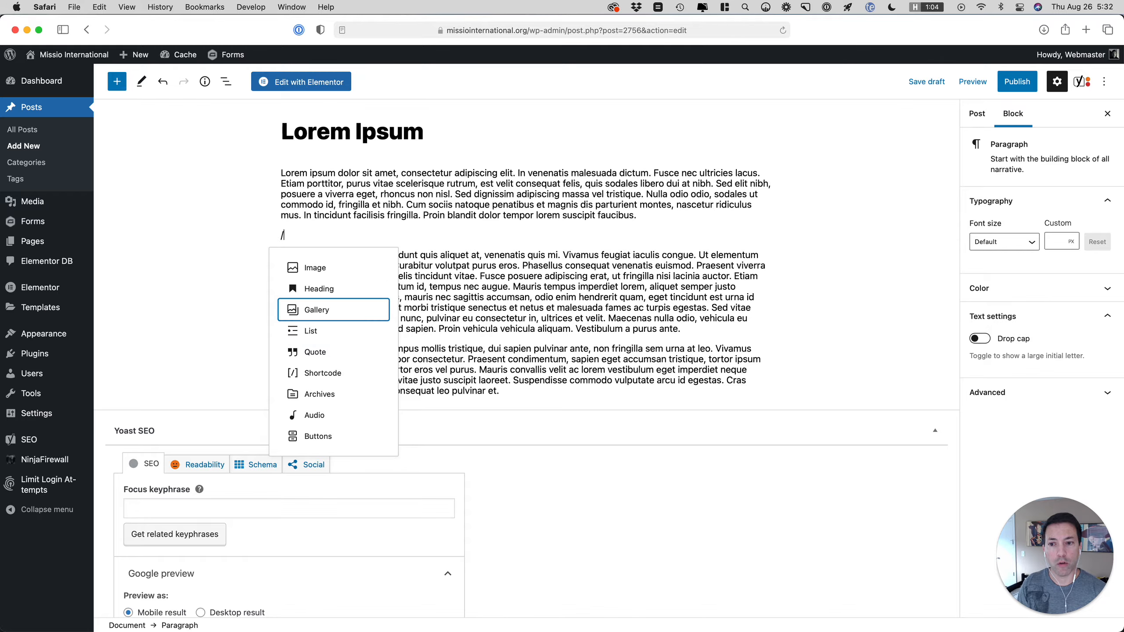
pyautogui.press('Down')
pyautogui.press('Down')
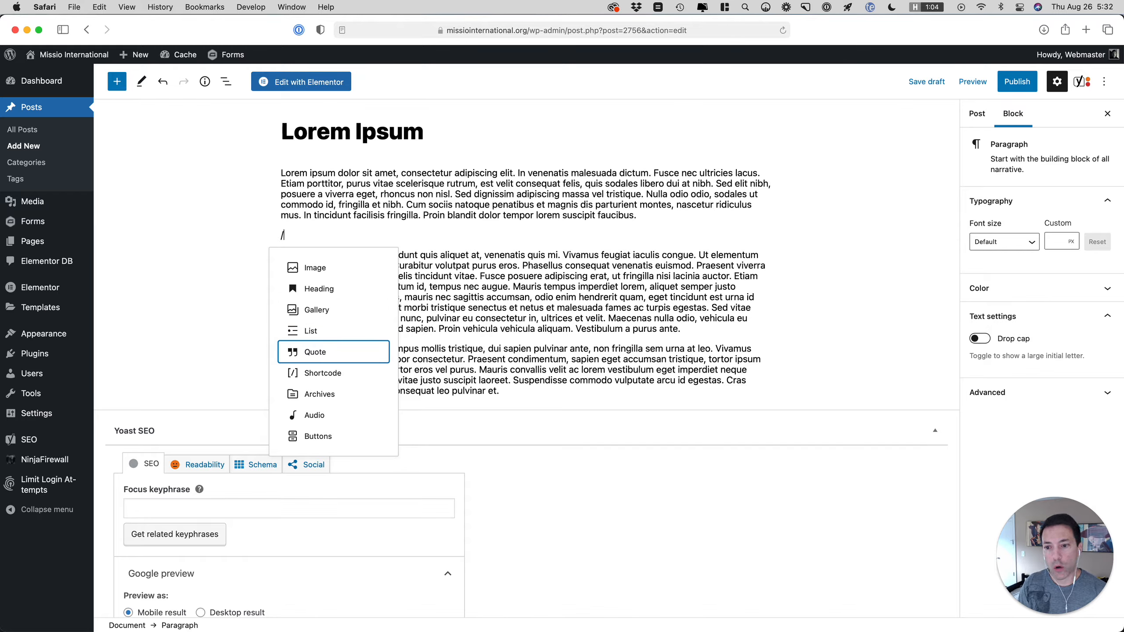
pyautogui.press('Up')
pyautogui.press('Up')
pyautogui.press('Up')
pyautogui.press('Up')
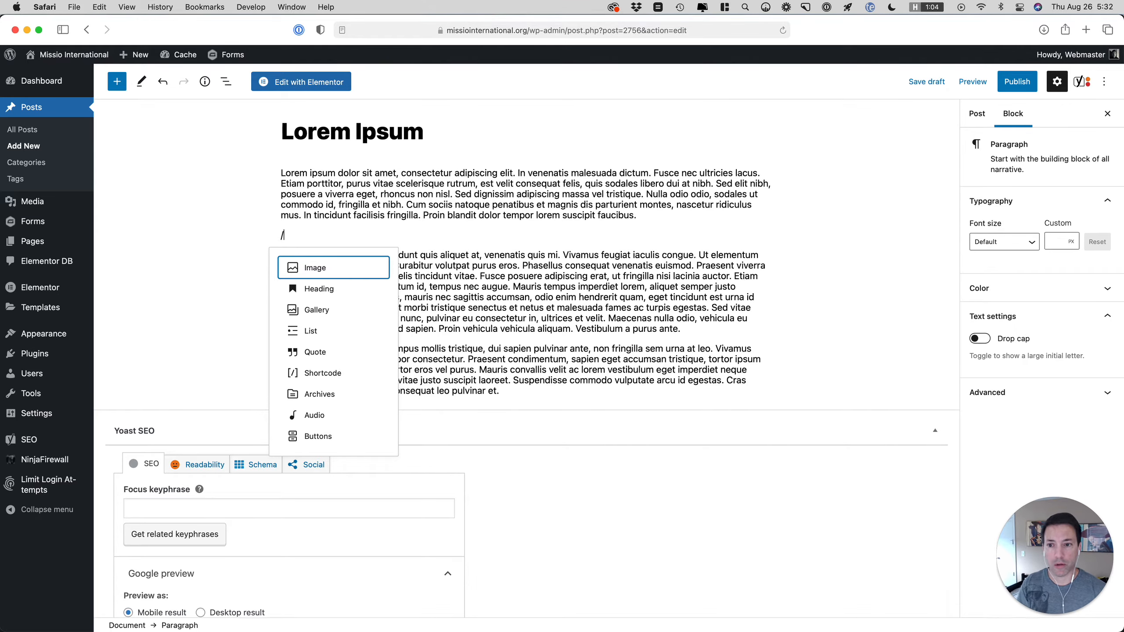
pyautogui.press('Return')
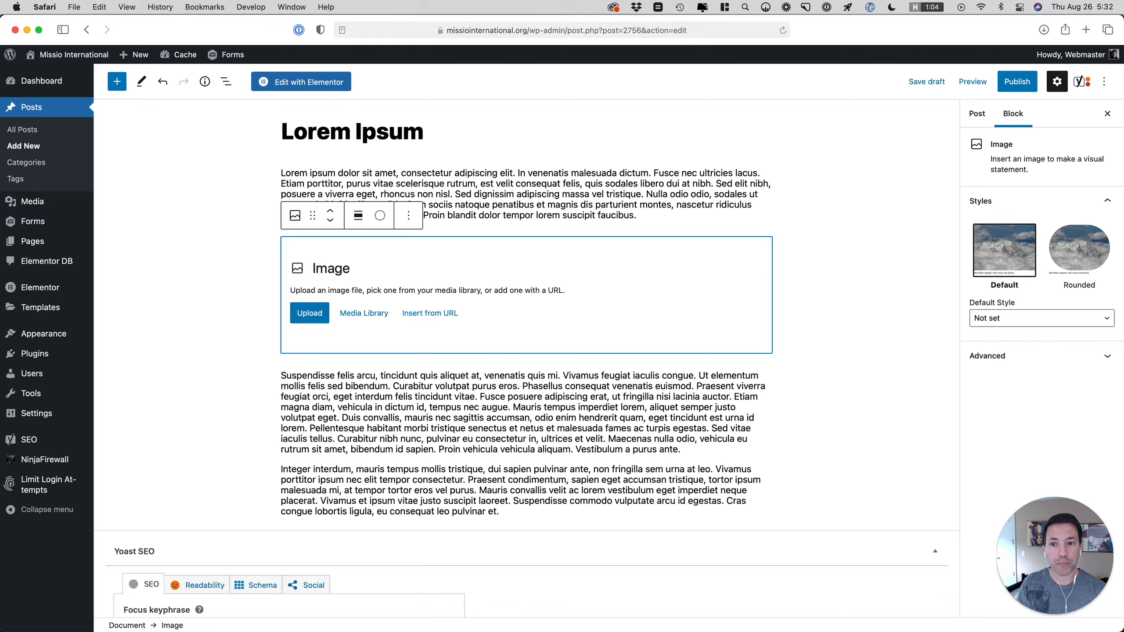
# Fill the image block with the Alpinis Expansion New photo from the media library
pyautogui.click(363, 316)
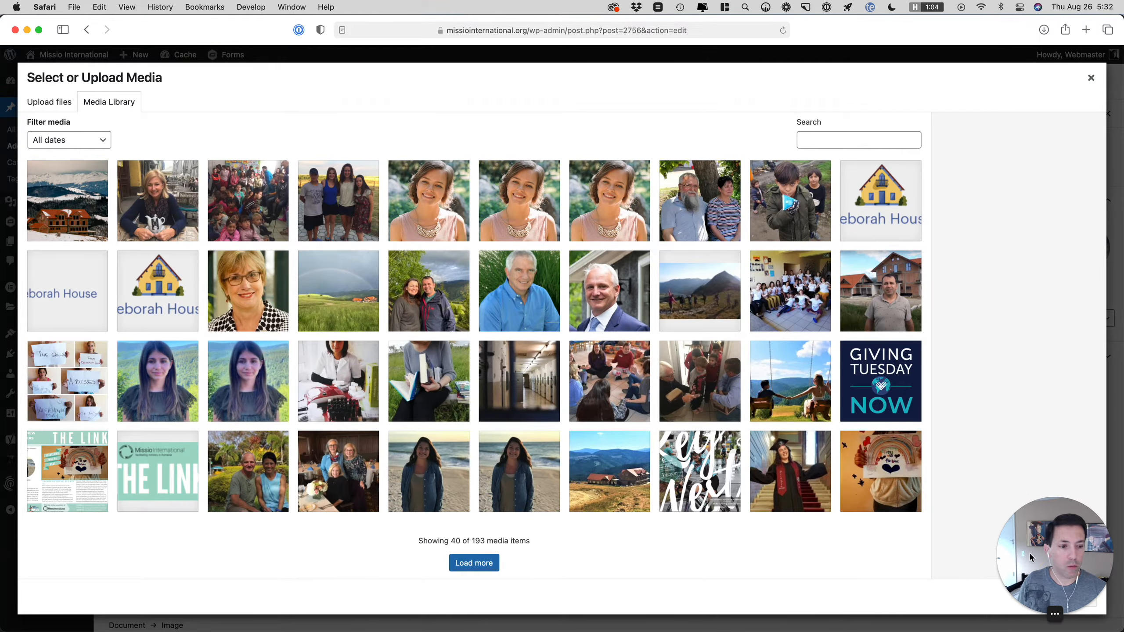
pyautogui.moveTo(1035, 552); pyautogui.dragTo(1035, 436)
pyautogui.click(74, 197)
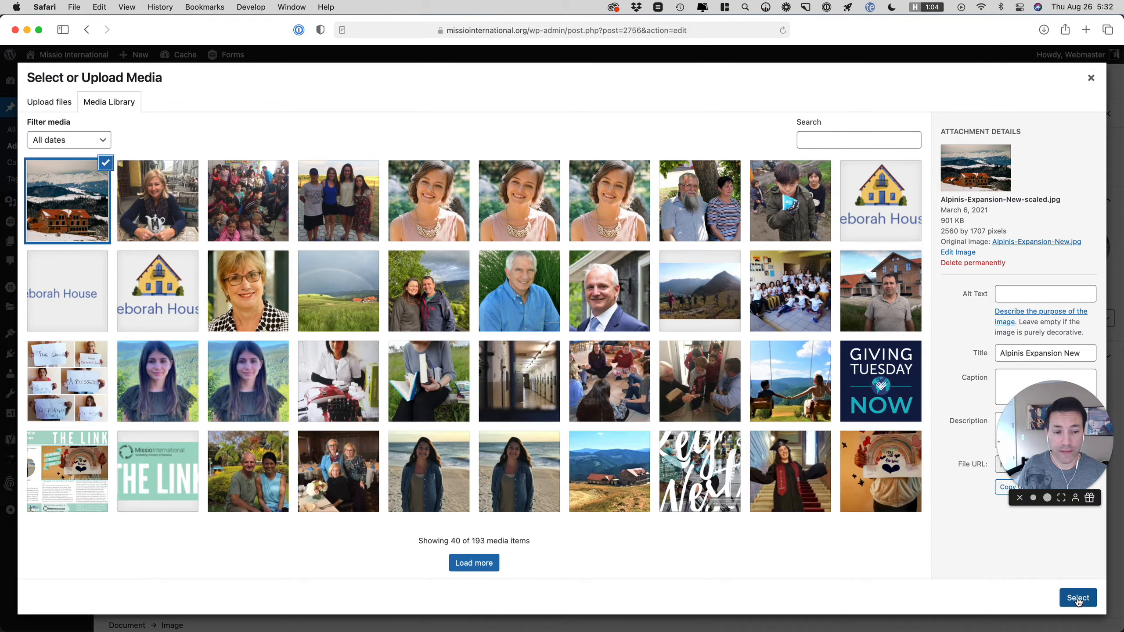
pyautogui.click(1077, 598)
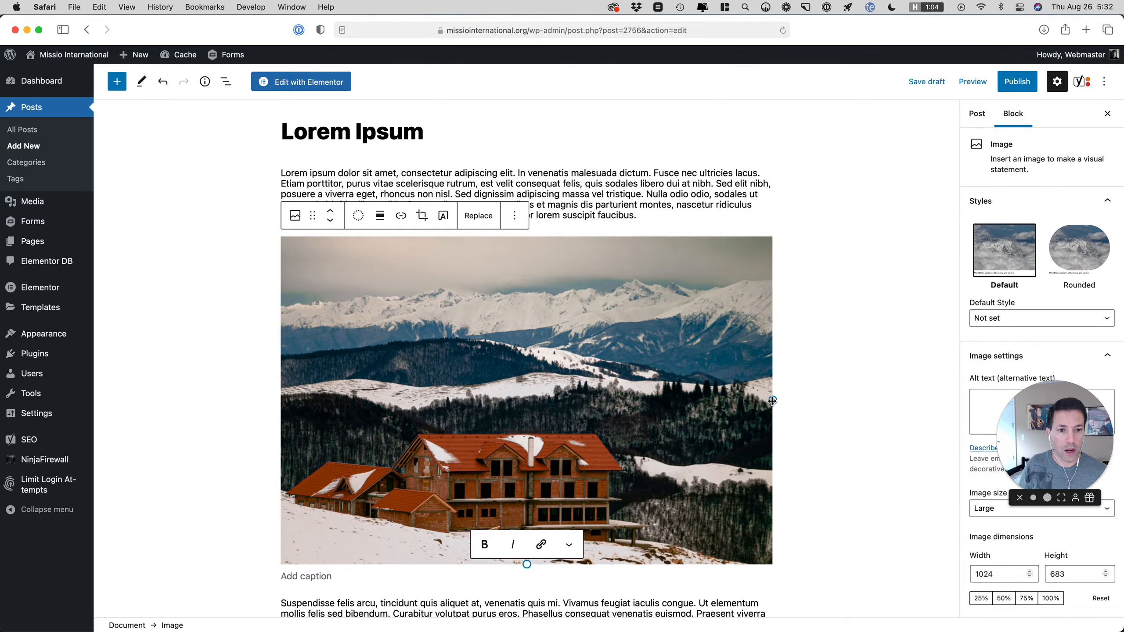
# Shrink the image to about 371 by 247 pixels and give it the caption "Alpinis"
pyautogui.moveTo(770, 402); pyautogui.dragTo(501, 368)
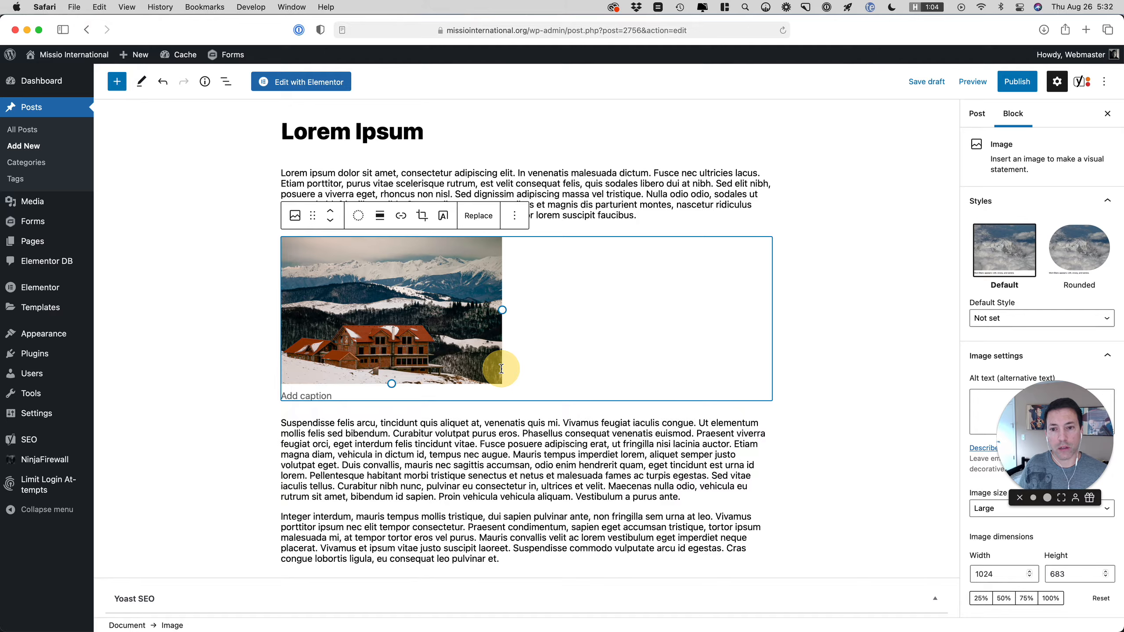
pyautogui.moveTo(502, 369); pyautogui.dragTo(498, 369)
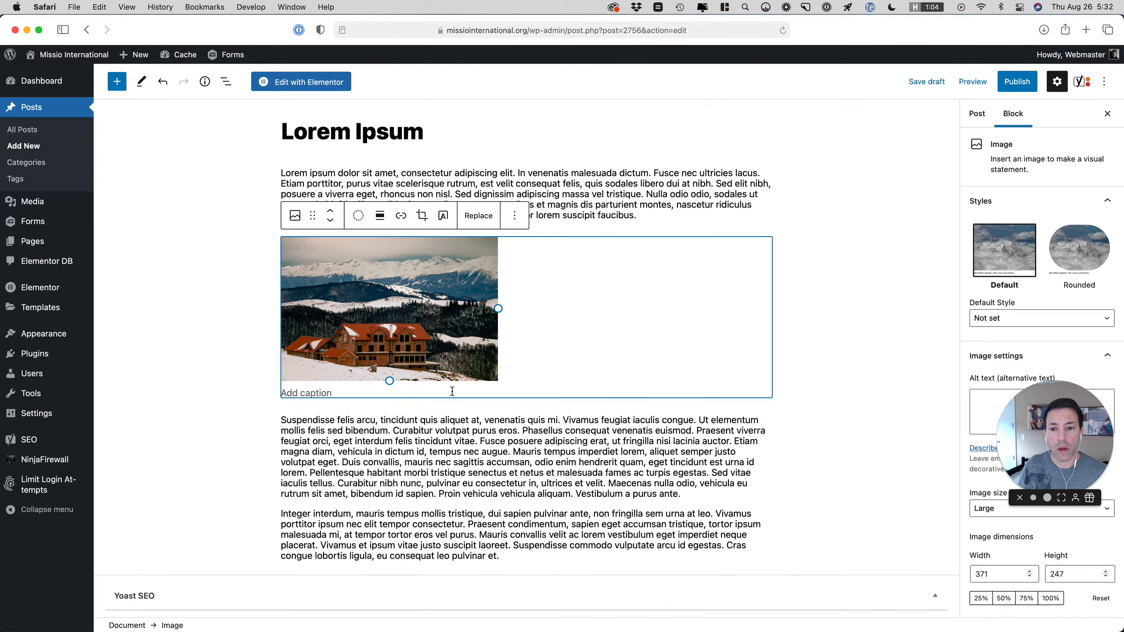
pyautogui.click(451, 390)
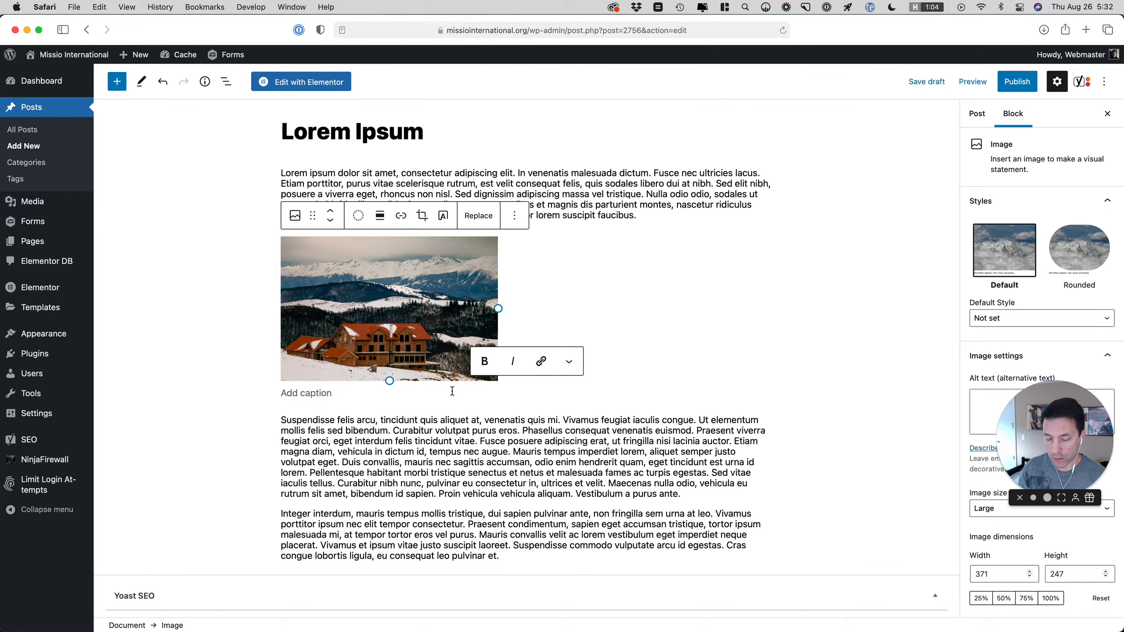
pyautogui.write('Alpinis')
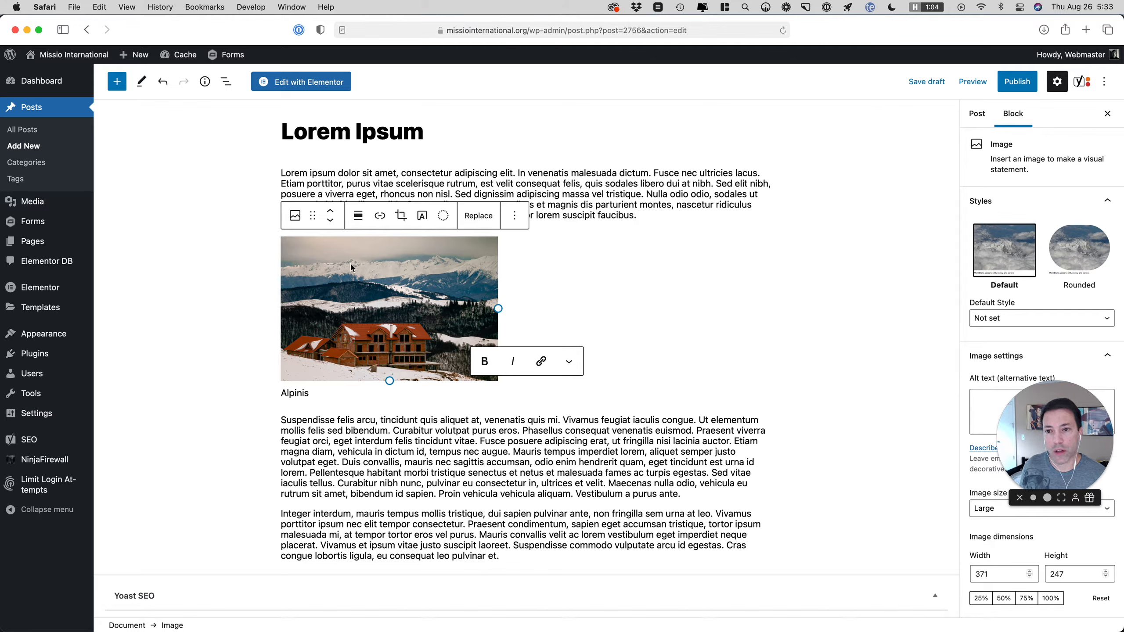
# Try aligning the image left and then right so the text wraps around it
pyautogui.click(358, 216)
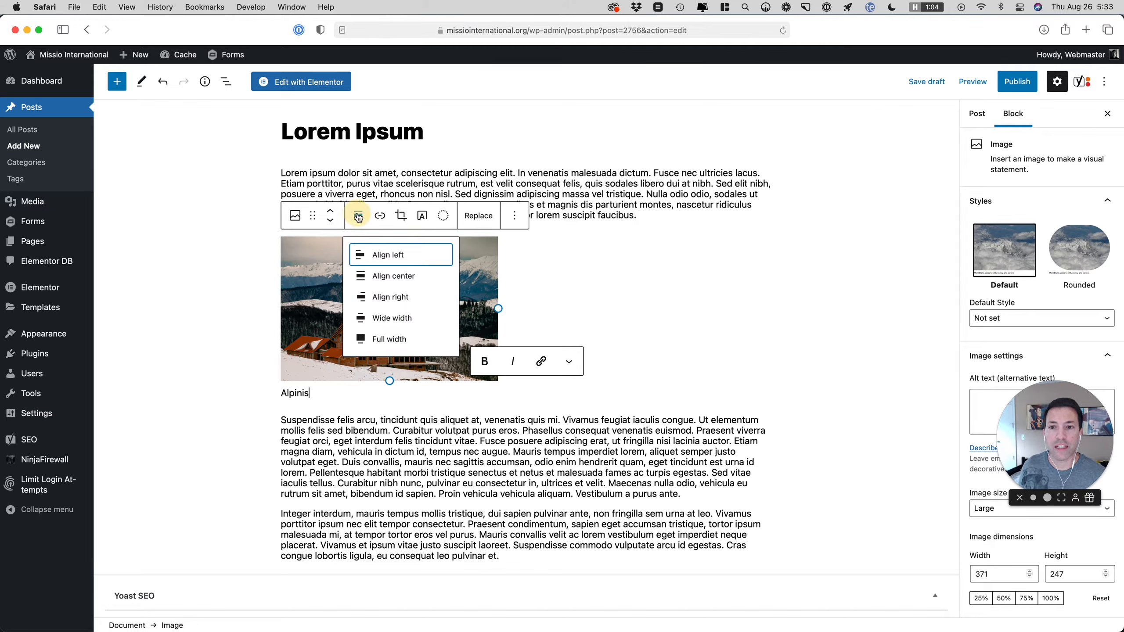
pyautogui.click(376, 256)
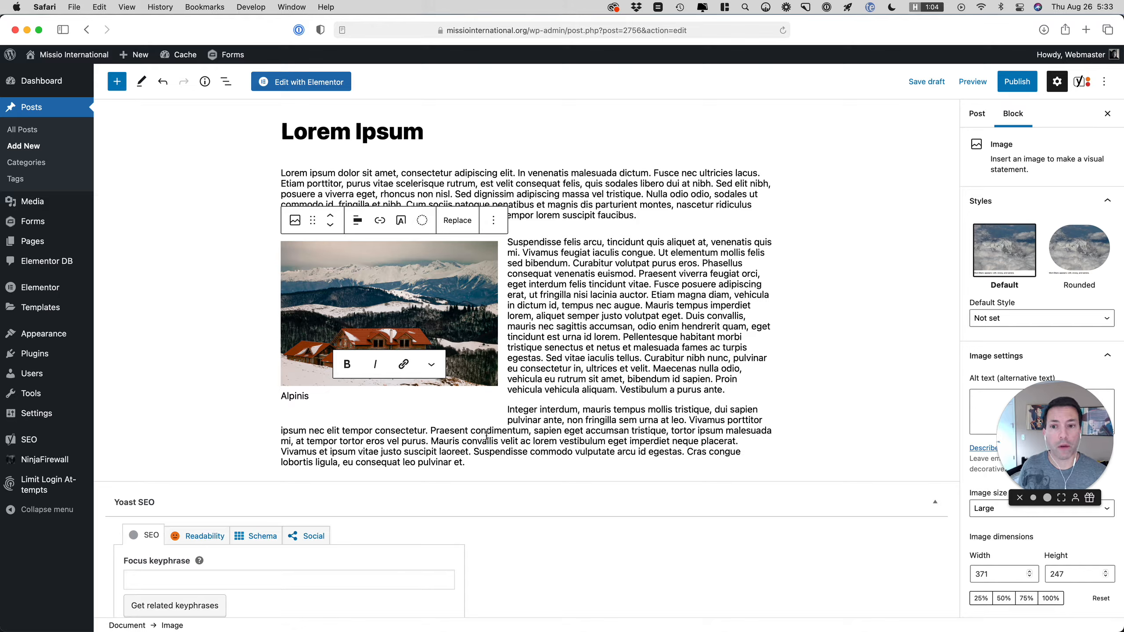
pyautogui.click(358, 228)
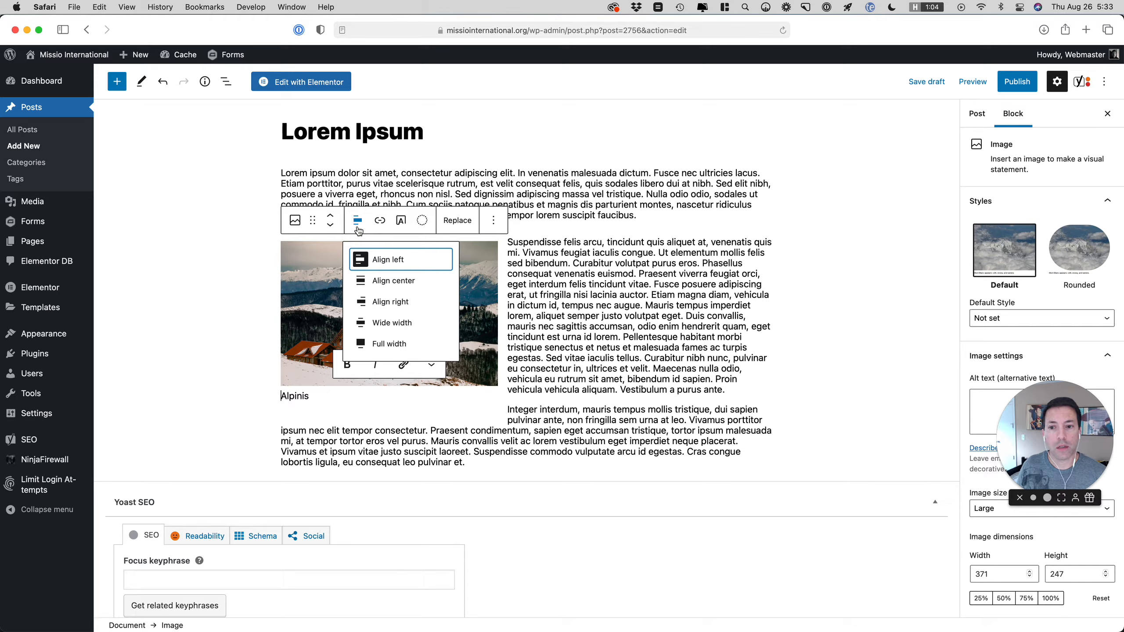
pyautogui.click(387, 304)
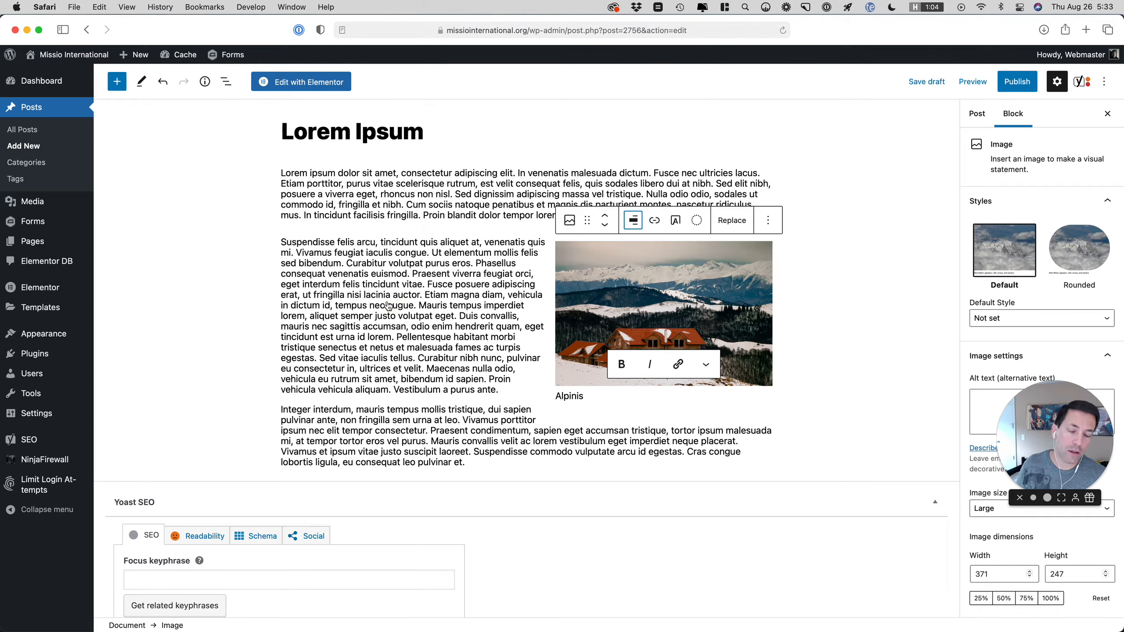
# Try the wide width and full width alignments on the image, and settle on center alignment
pyautogui.click(632, 221)
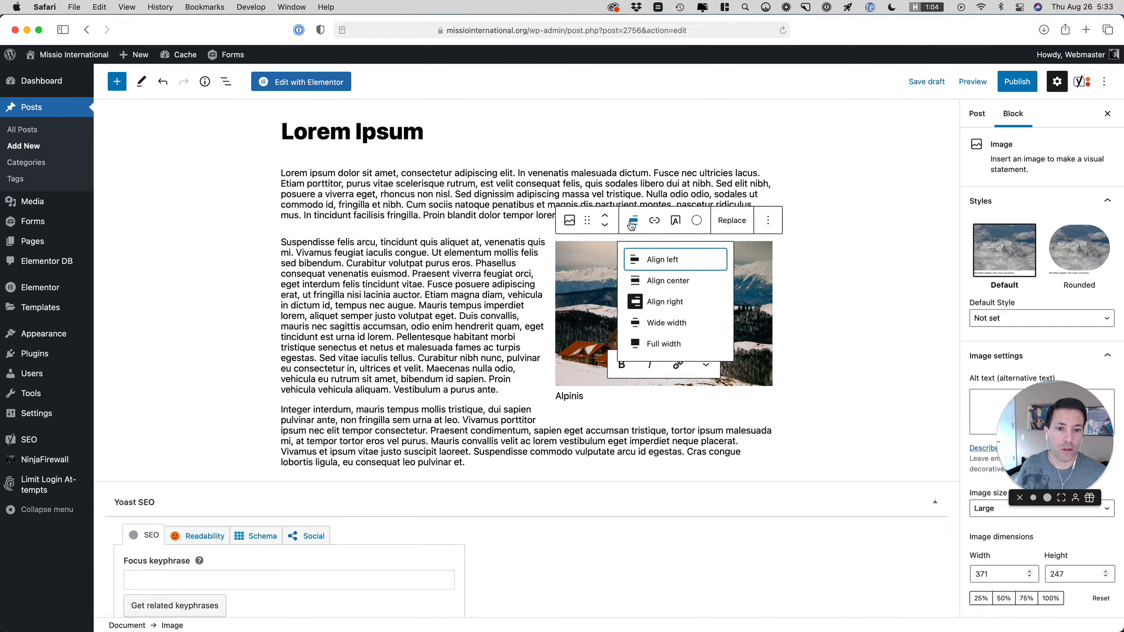
pyautogui.click(653, 324)
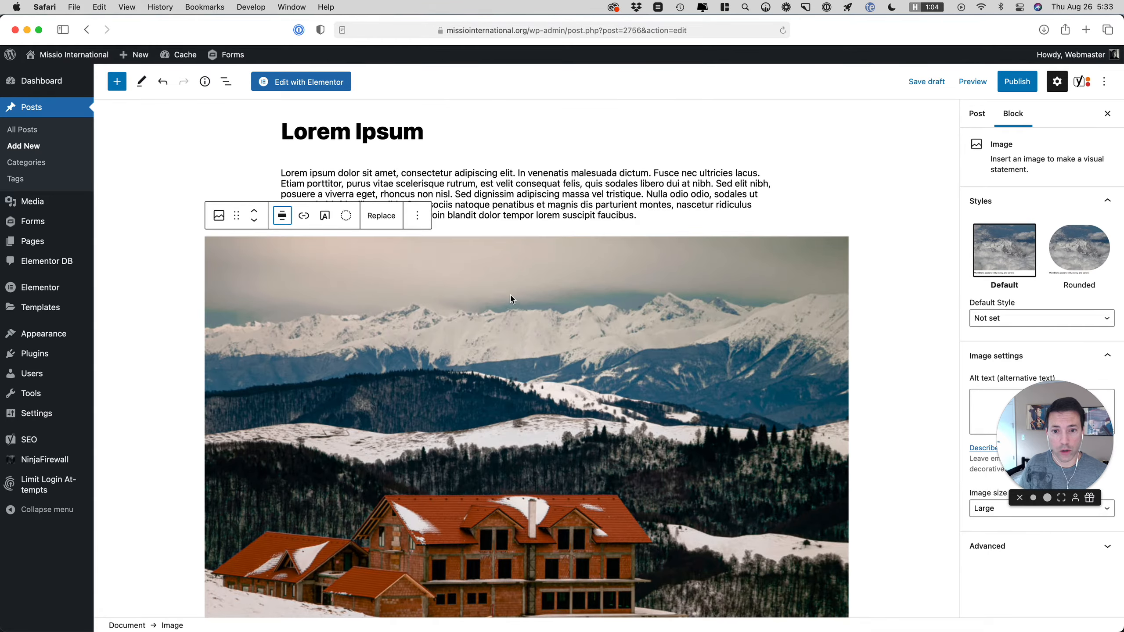
pyautogui.click(282, 216)
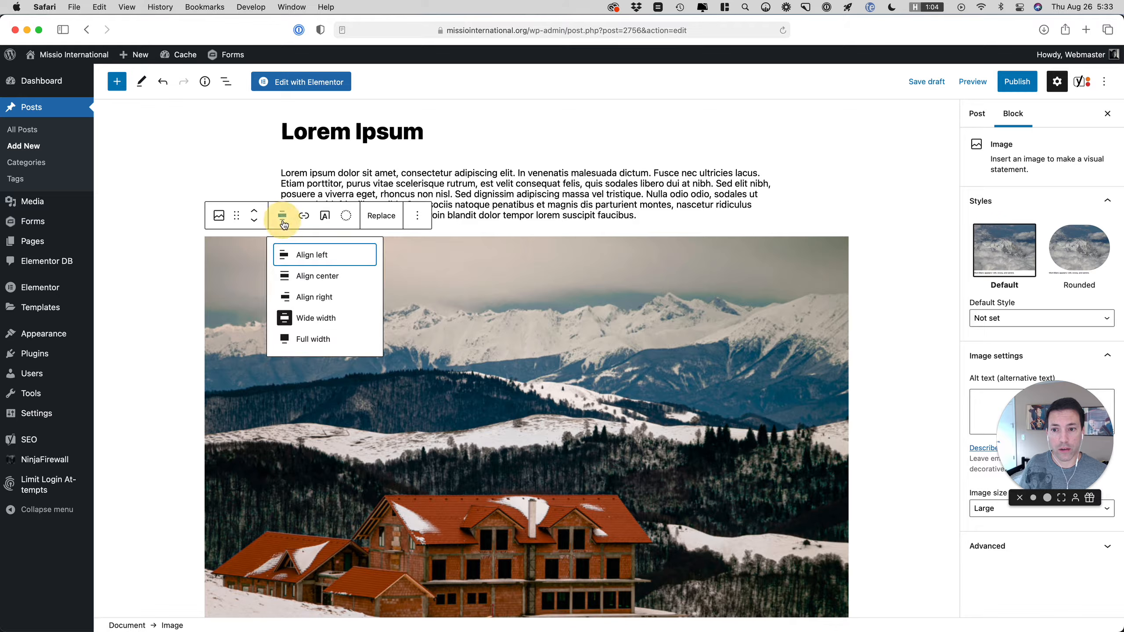
pyautogui.click(299, 345)
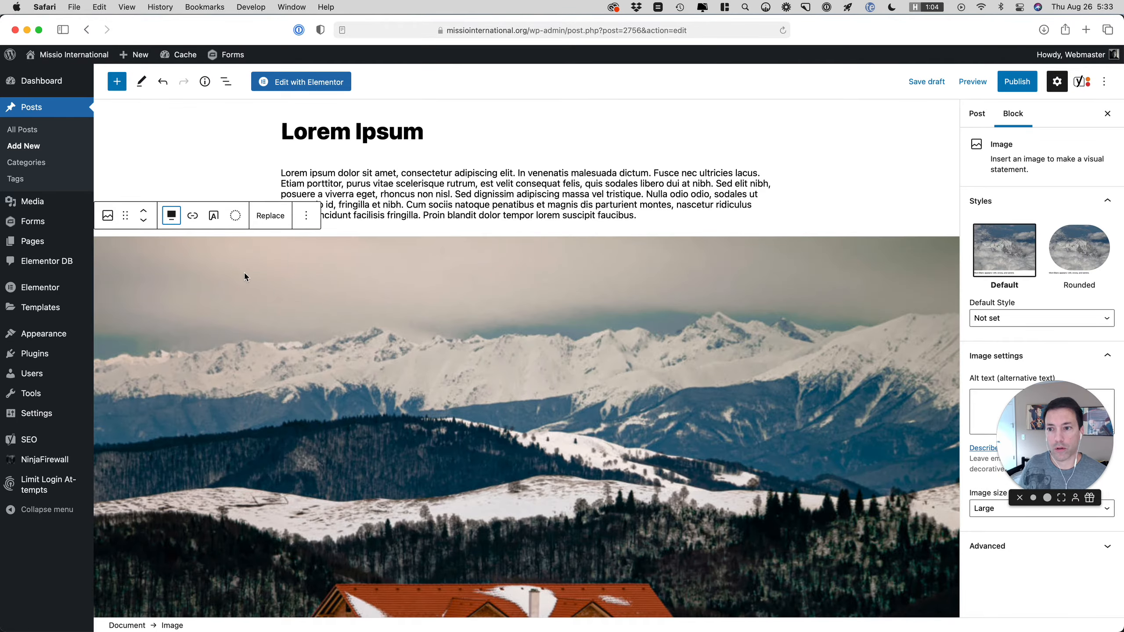
pyautogui.click(178, 221)
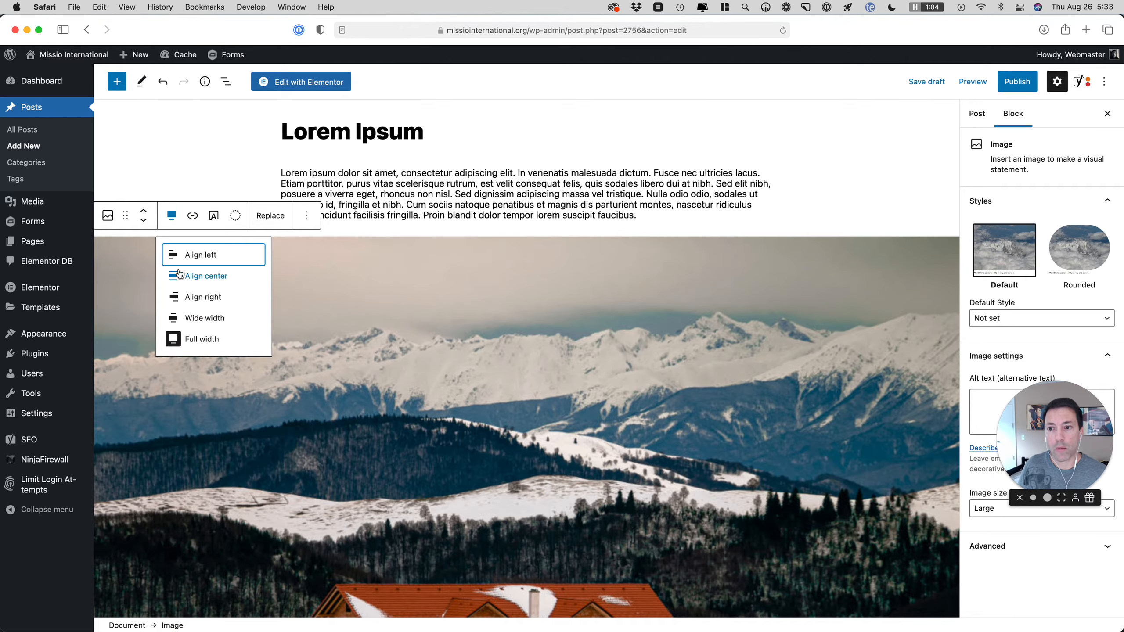
pyautogui.click(191, 279)
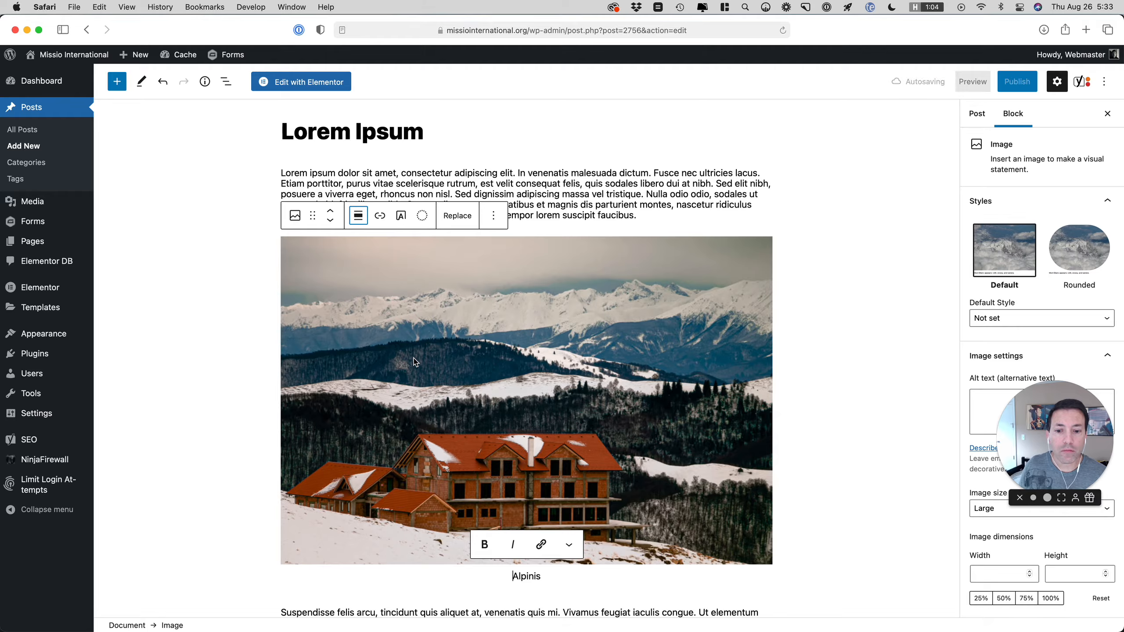
pyautogui.scroll(-3, 415, 362)
pyautogui.scroll(3, 425, 367)
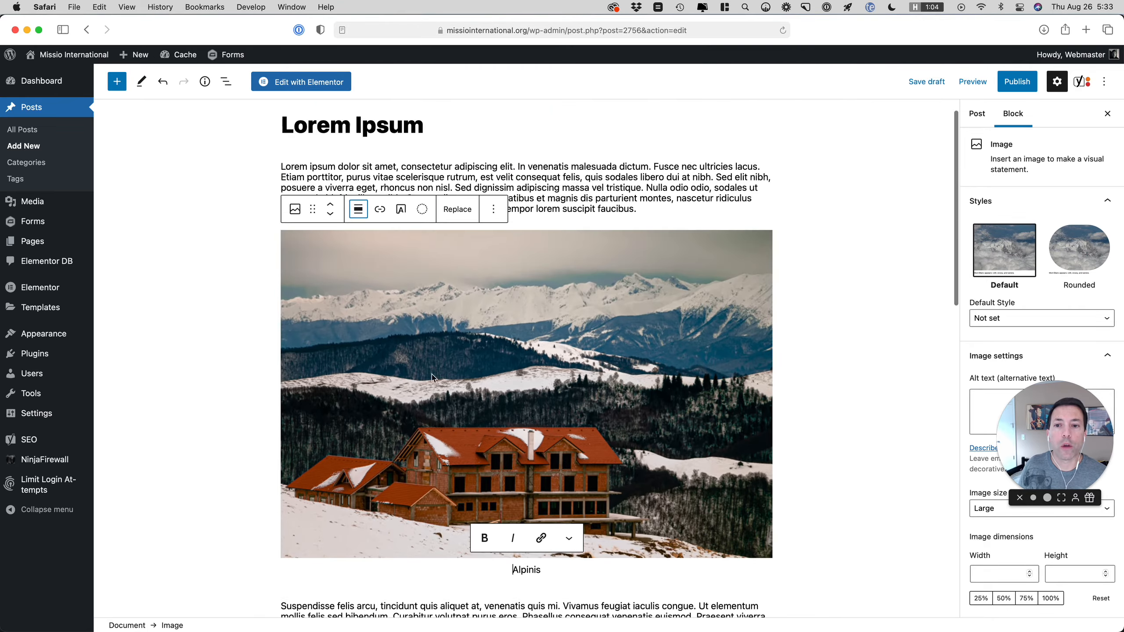
pyautogui.scroll(-5, 465, 374)
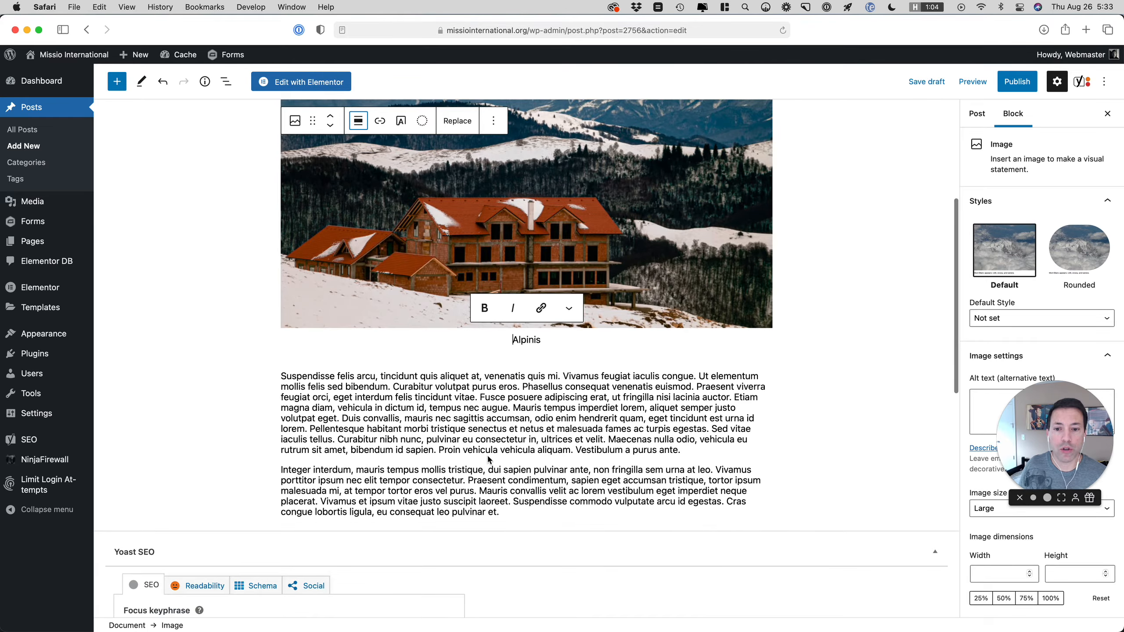
pyautogui.moveTo(1062, 447); pyautogui.dragTo(94, 546)
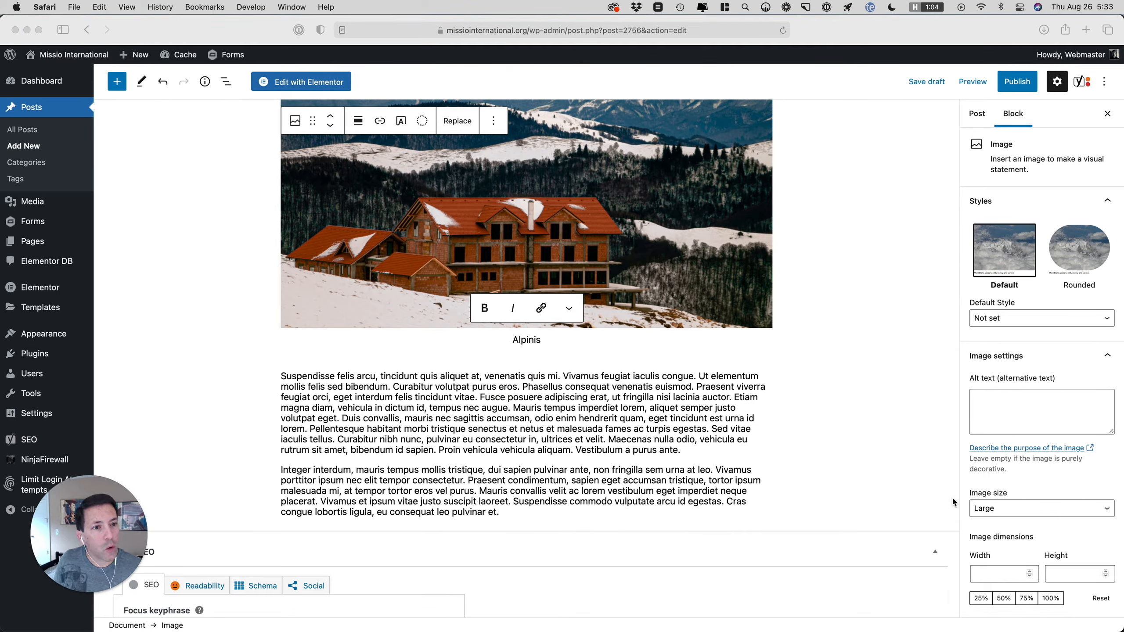
pyautogui.click(641, 257)
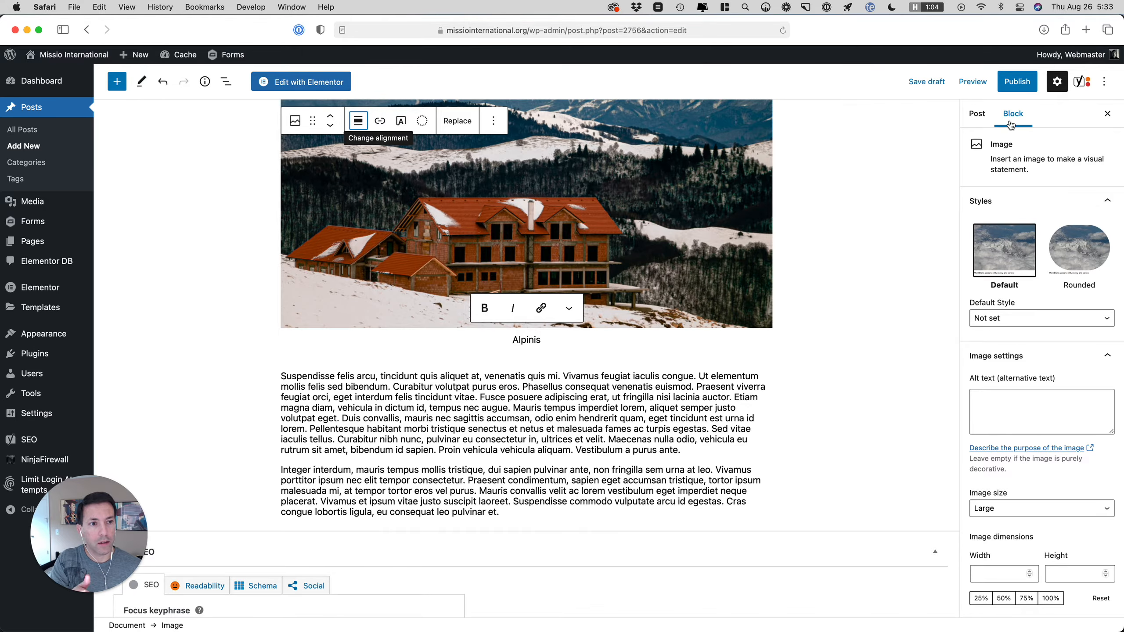
# Try a drop cap on the paragraph directly below the image, and switch it off again
pyautogui.click(602, 390)
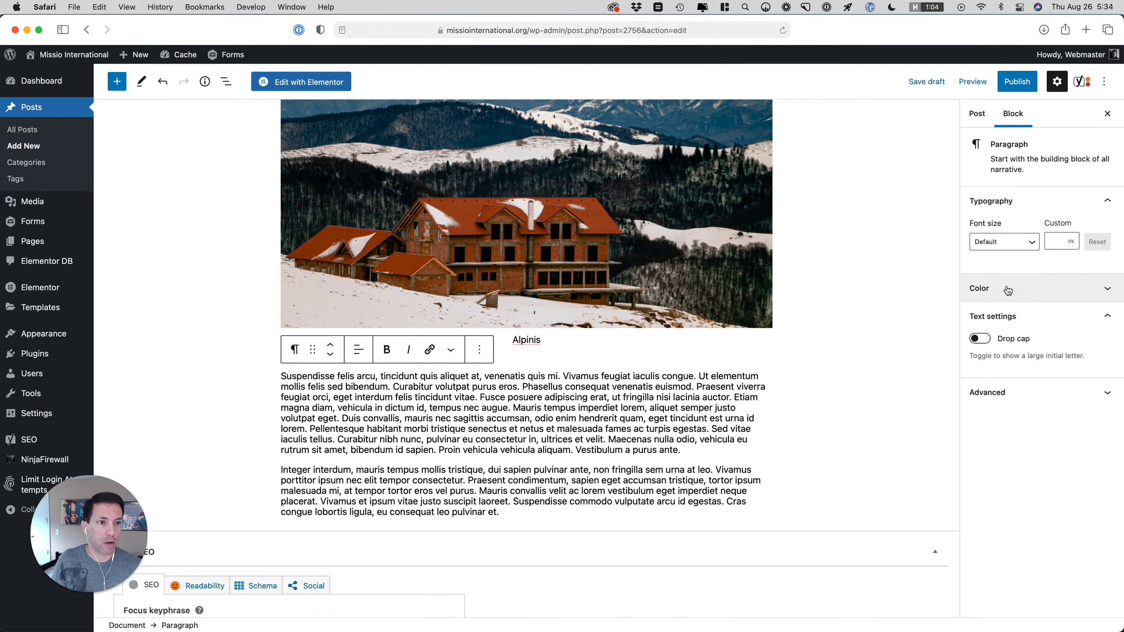
pyautogui.click(979, 339)
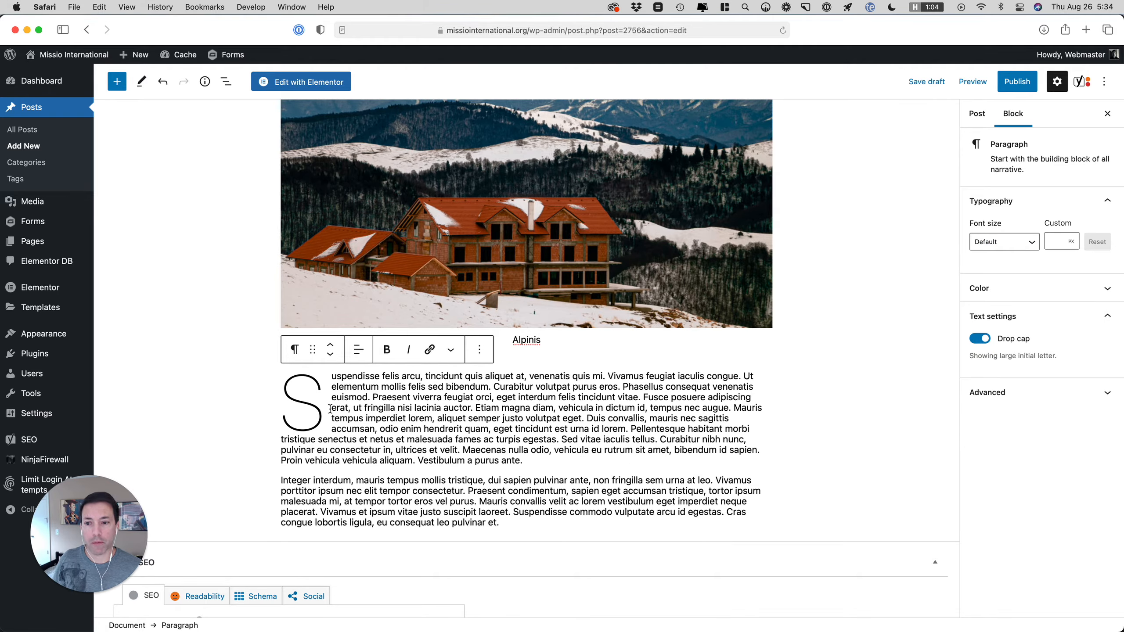
pyautogui.click(979, 341)
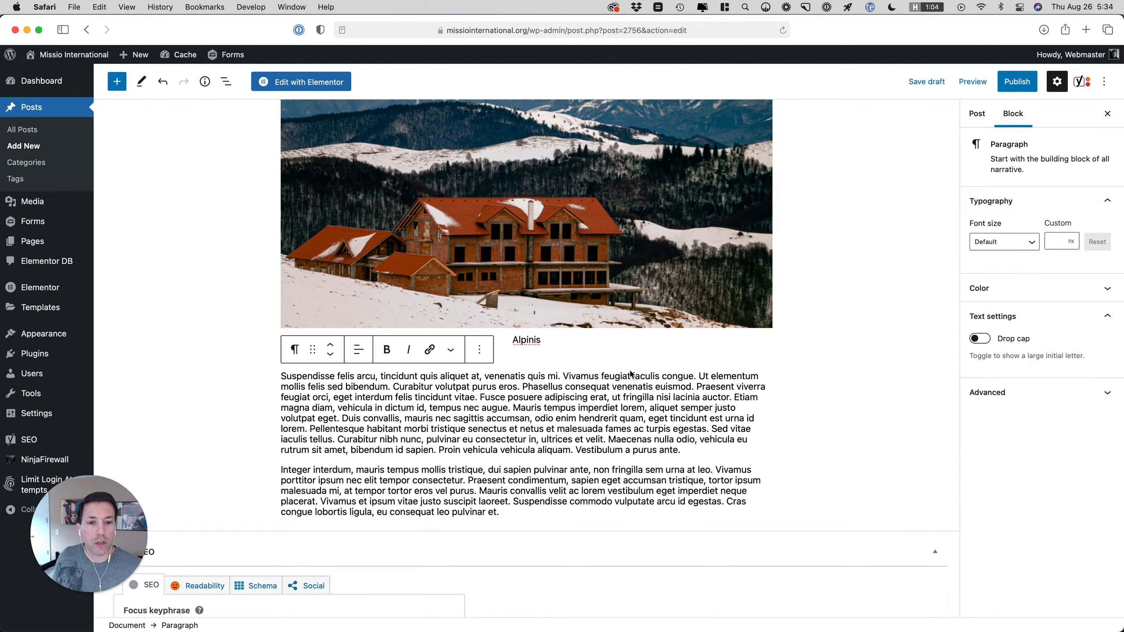
pyautogui.scroll(6, 633, 376)
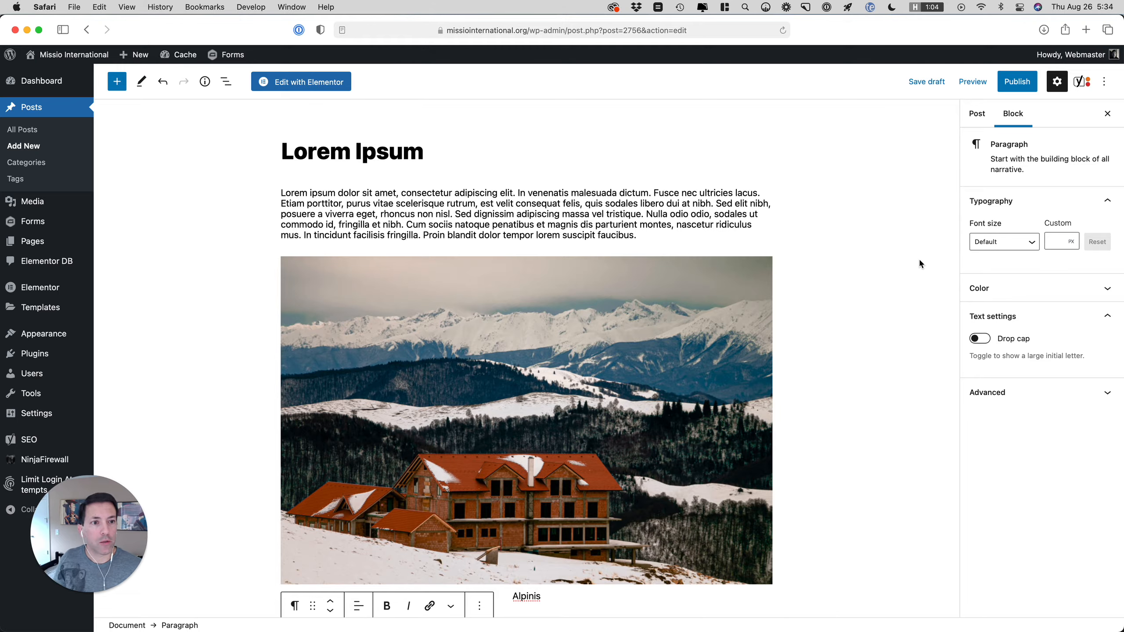
# Schedule the post for publication on August 27, 2021 at 8:30 am
pyautogui.click(977, 115)
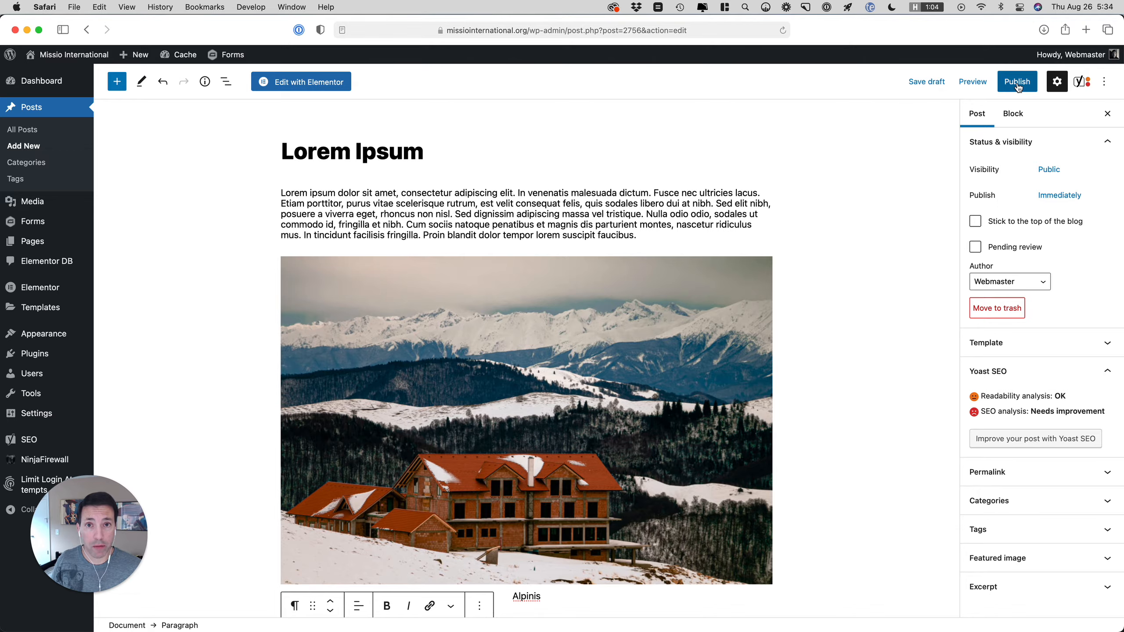
pyautogui.click(1056, 201)
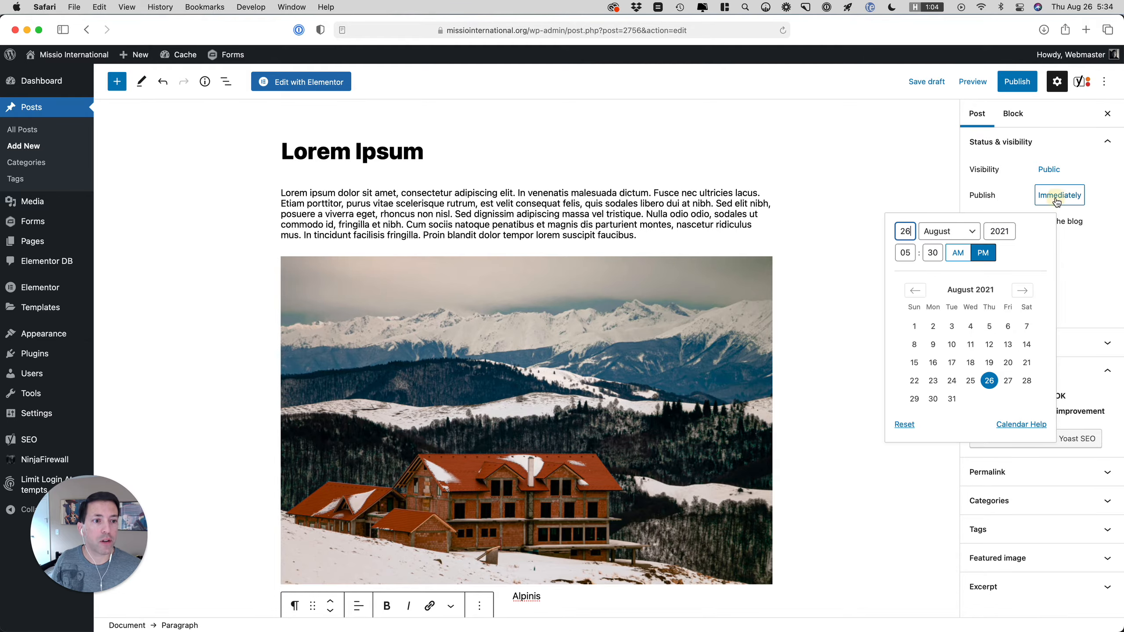
pyautogui.click(1011, 385)
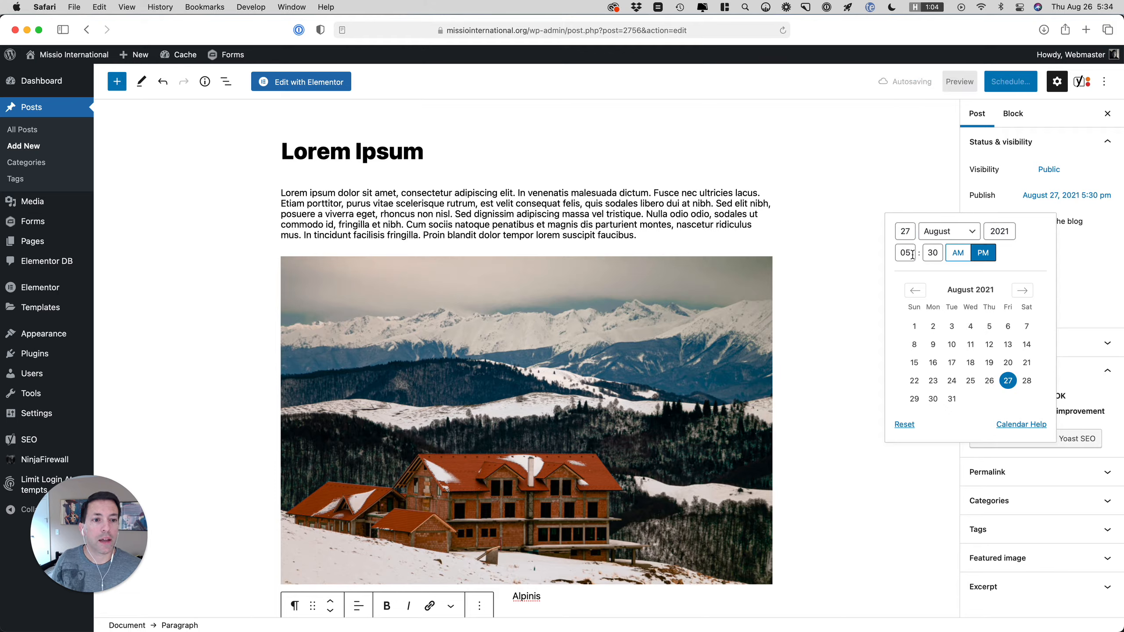
pyautogui.doubleClick(895, 254)
pyautogui.write('08')
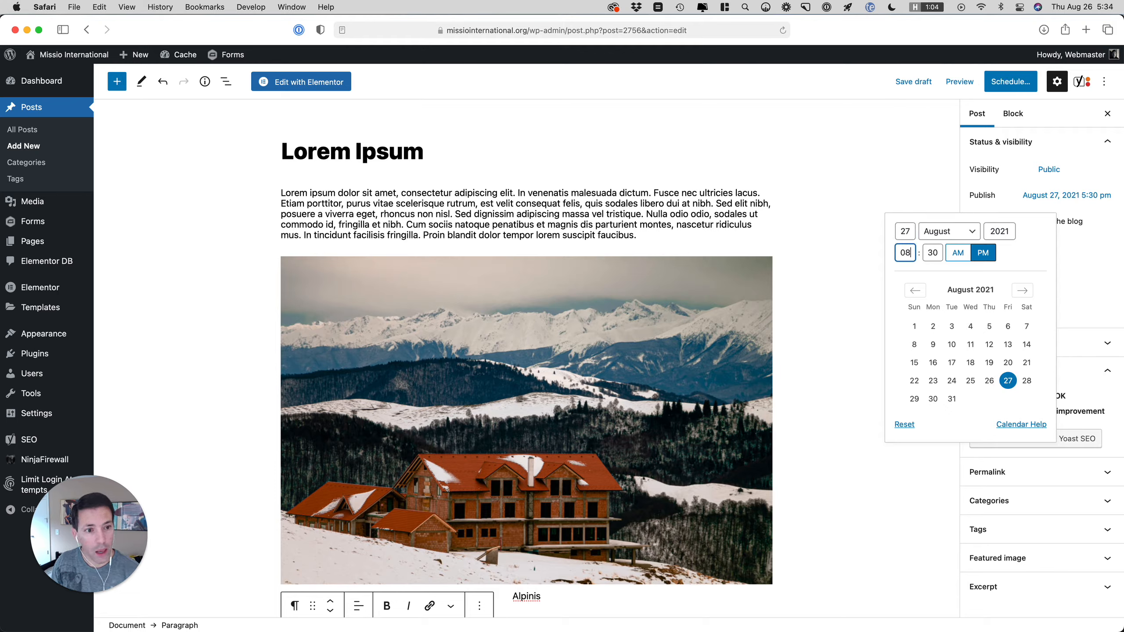
pyautogui.click(951, 256)
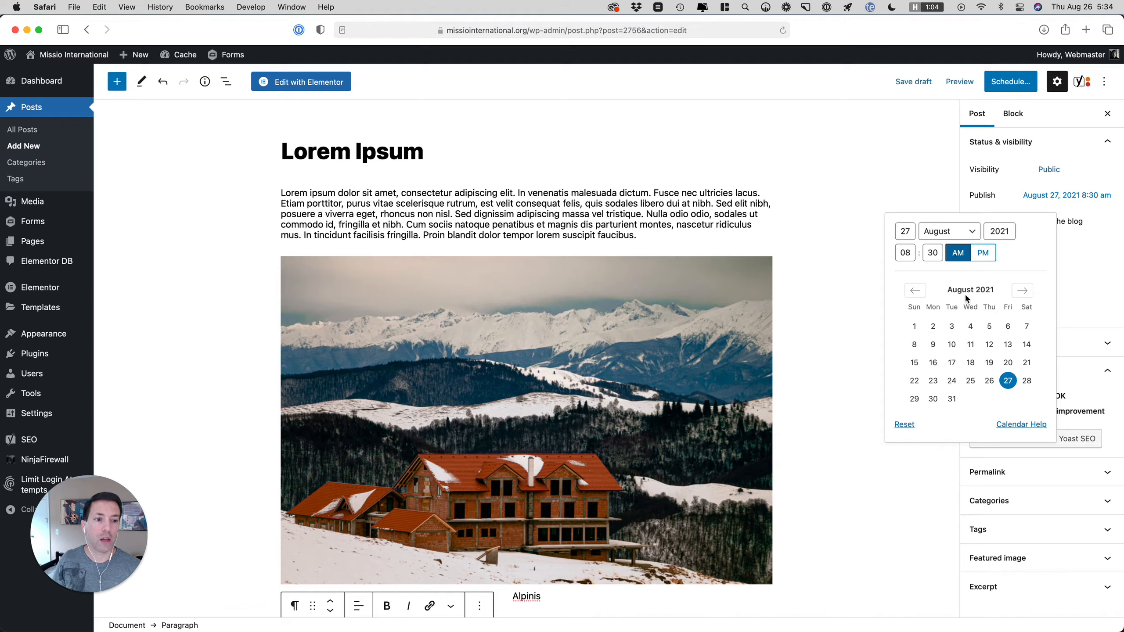
pyautogui.click(1083, 292)
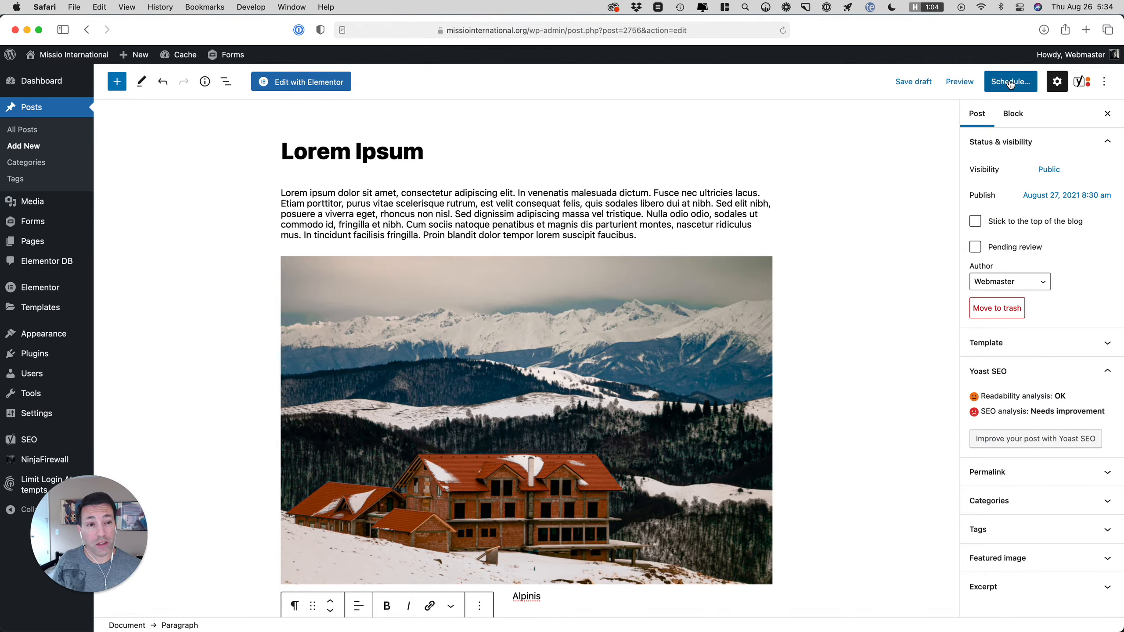
# Set the post's publish date to August 26, 2021 at 5:34 pm
pyautogui.click(1029, 196)
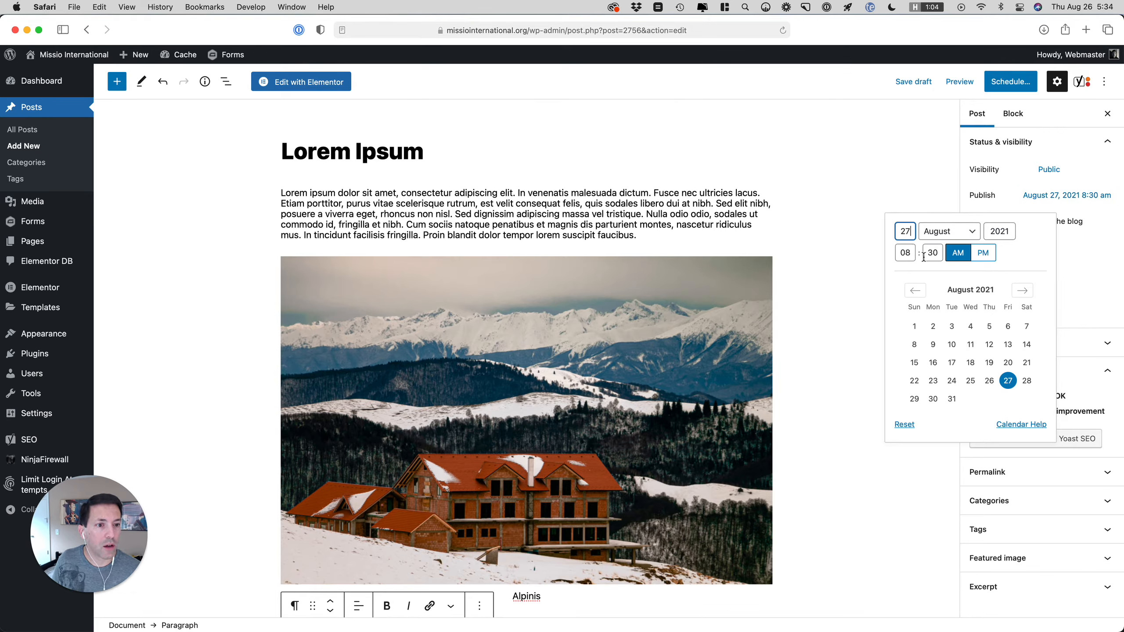
pyautogui.click(989, 384)
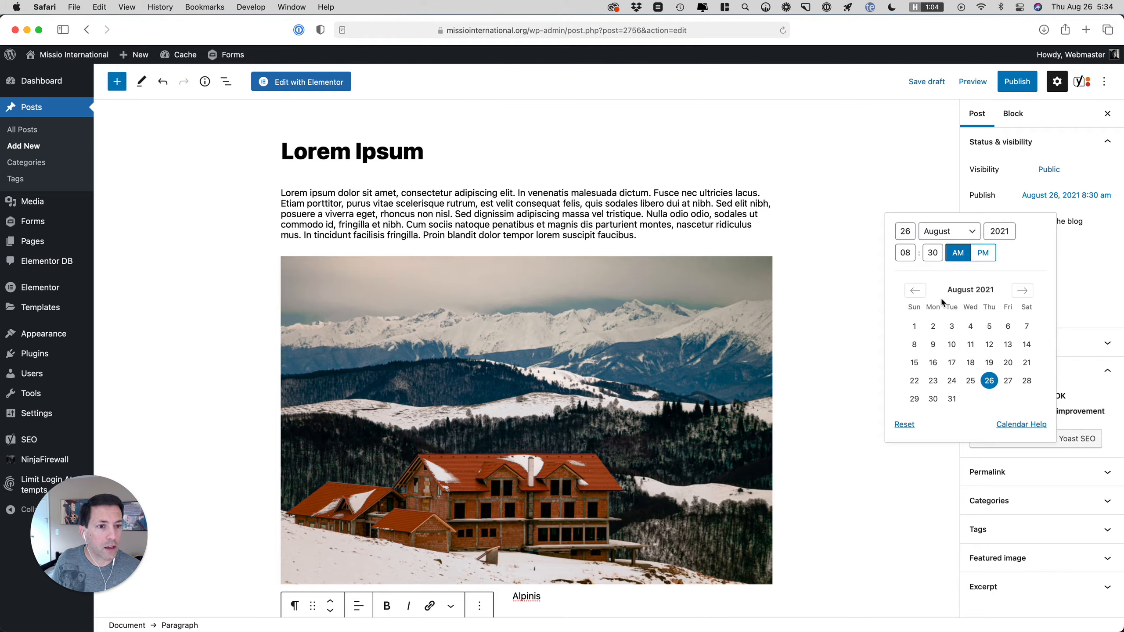
pyautogui.doubleClick(905, 253)
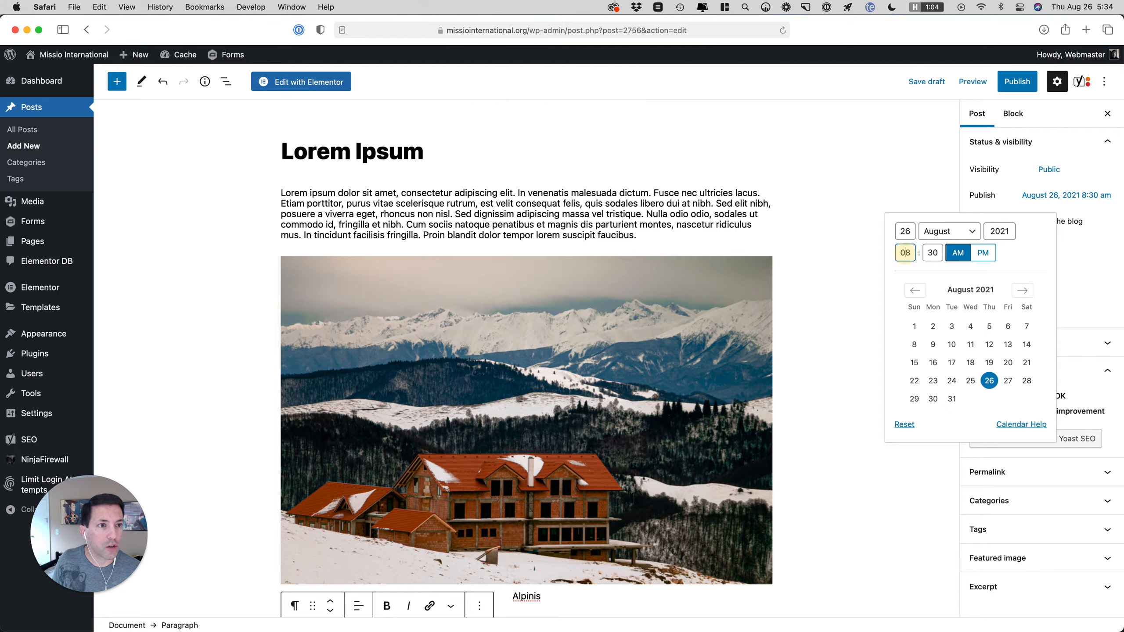
pyautogui.write('05')
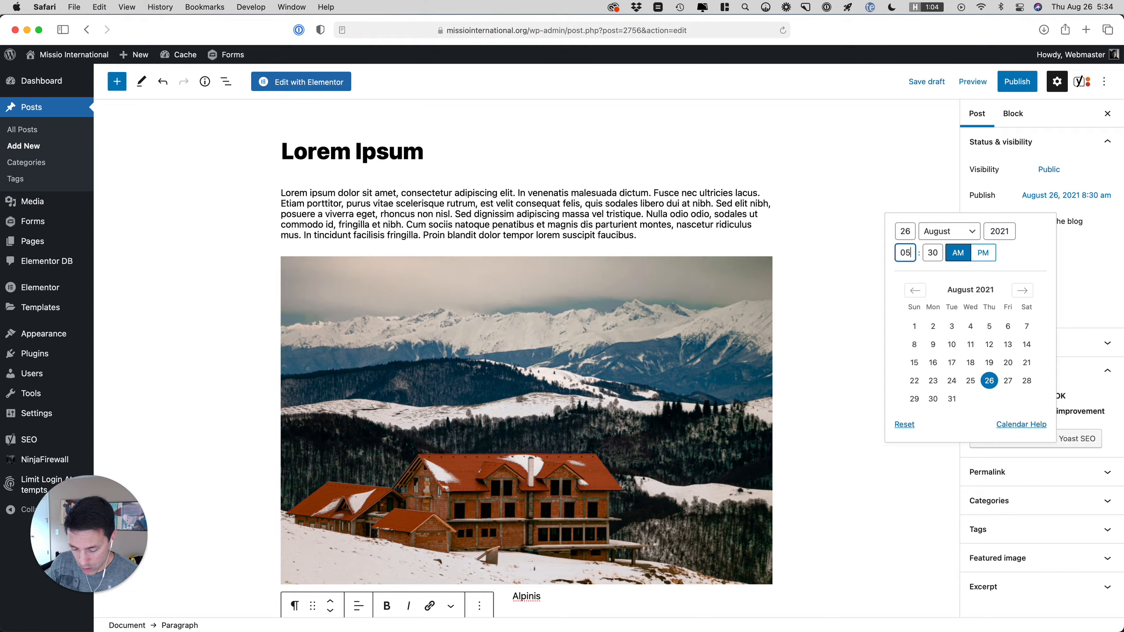
pyautogui.press('Tab')
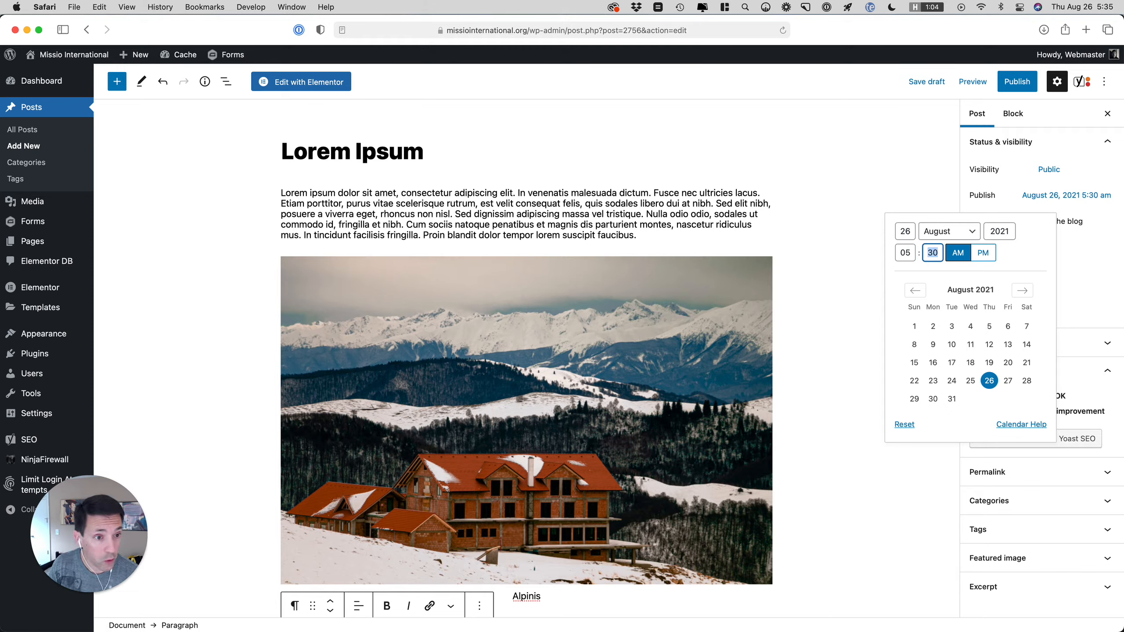
pyautogui.write('34')
pyautogui.click(981, 255)
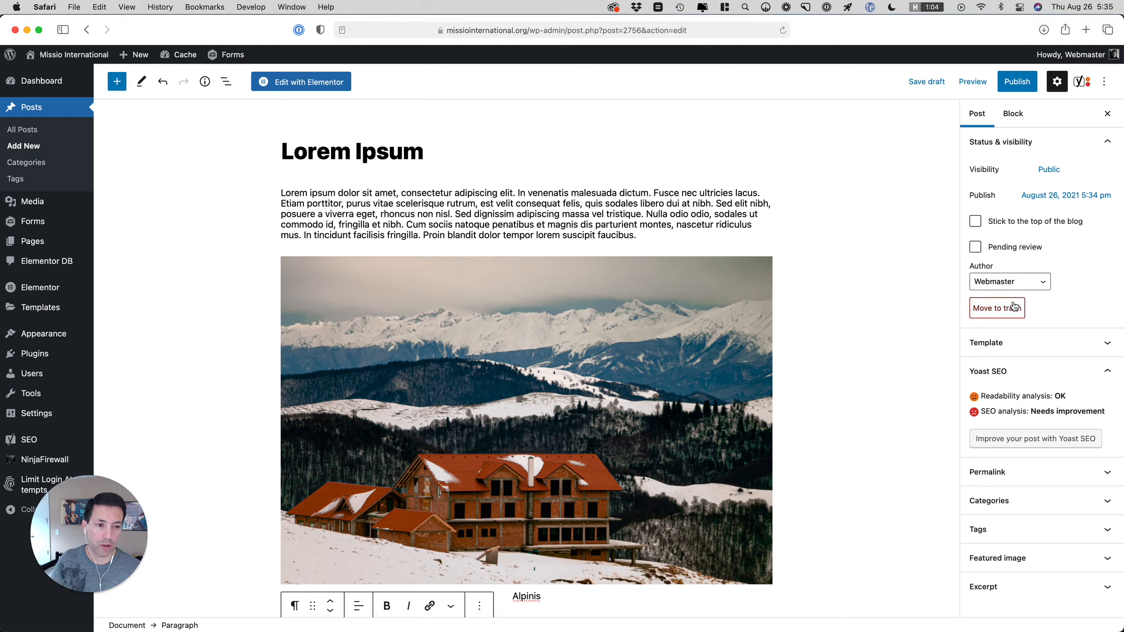
# Try one of the individual staff members as the post's author, and settle on Missio Staff
pyautogui.click(1031, 283)
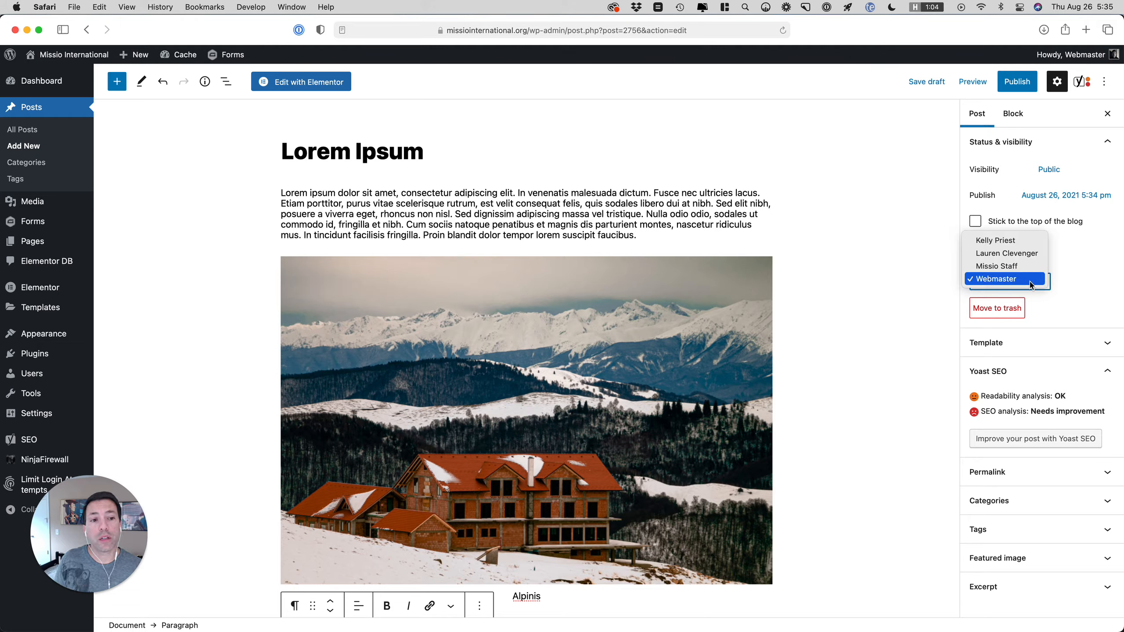
pyautogui.click(1016, 259)
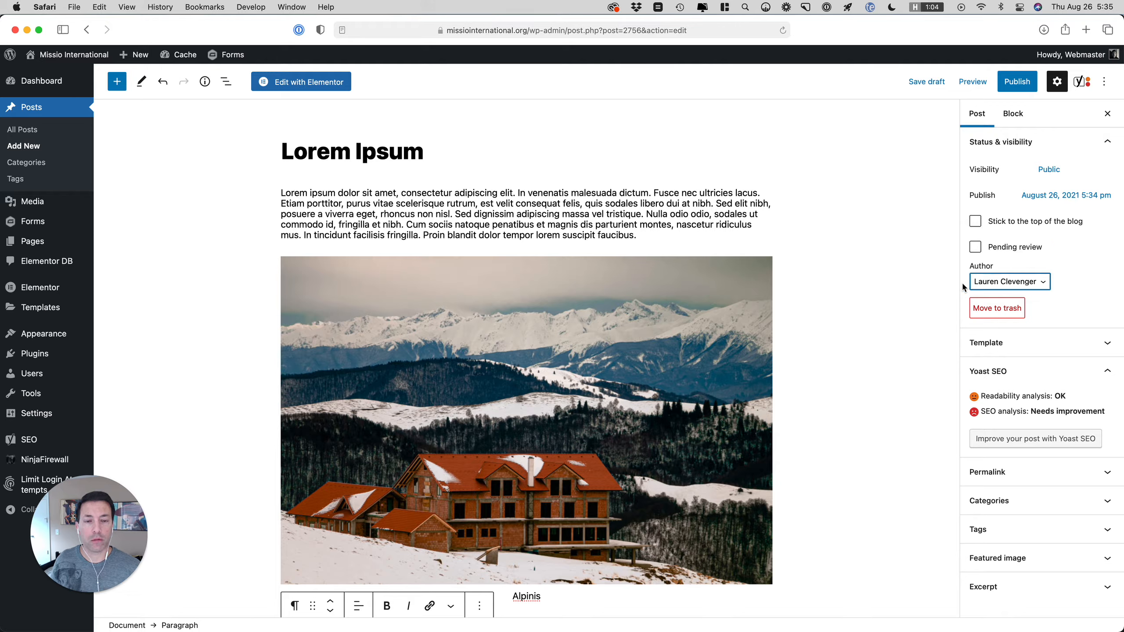
pyautogui.click(975, 283)
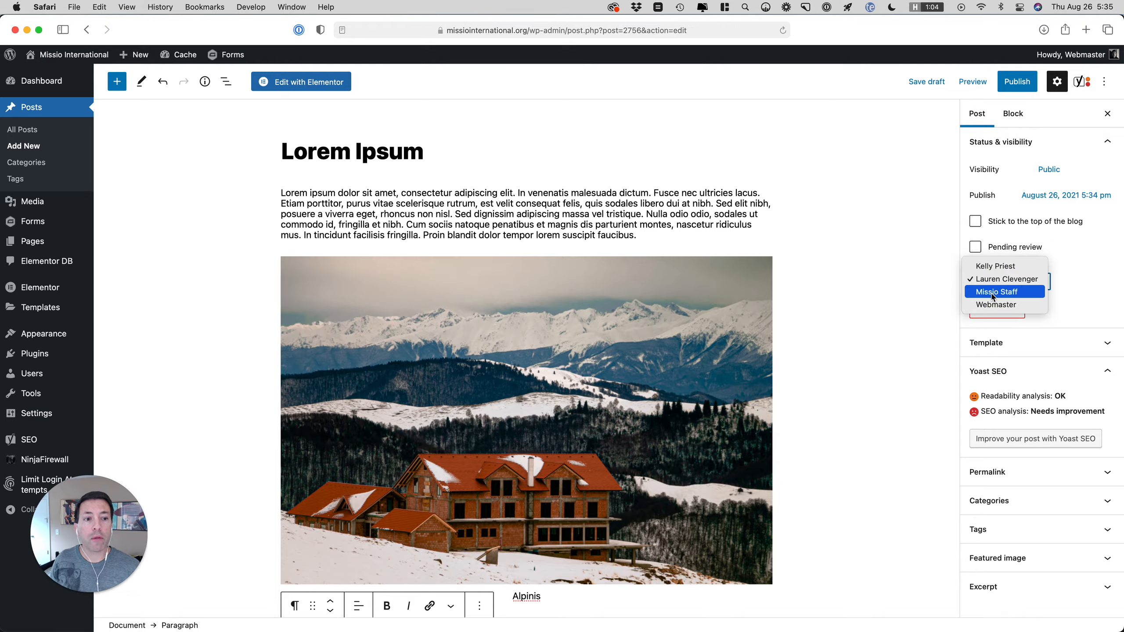
pyautogui.click(994, 293)
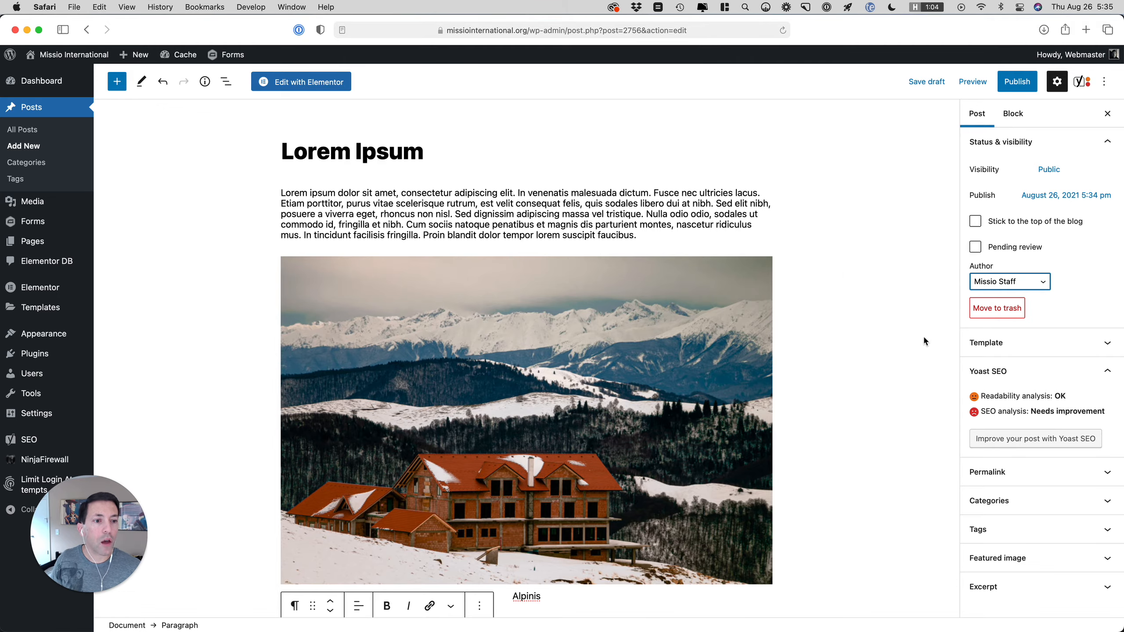
# Examine the post's Yoast SEO section, including the Google preview, SEO title, slug and meta description
pyautogui.scroll(-1, 906, 333)
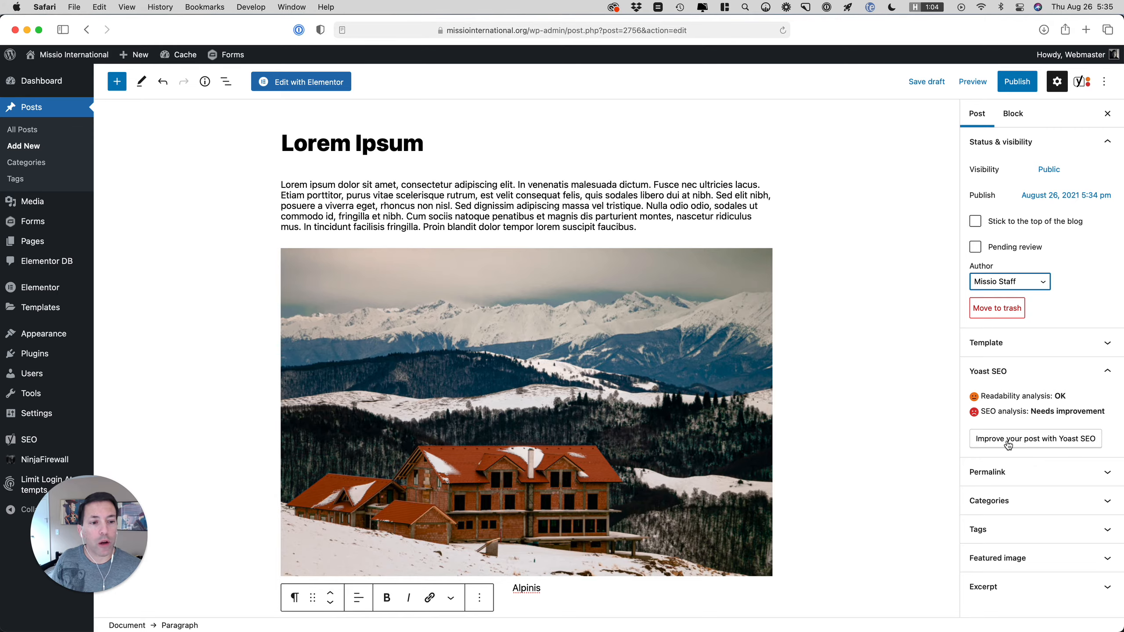
pyautogui.scroll(-10, 850, 416)
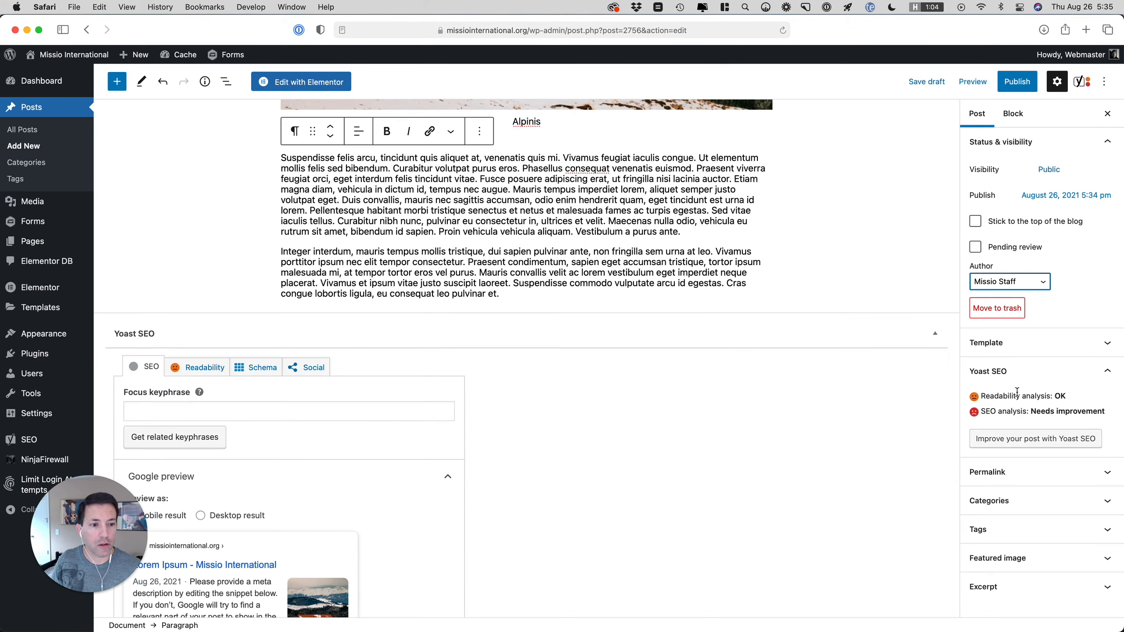
pyautogui.moveTo(91, 524); pyautogui.dragTo(656, 520)
pyautogui.scroll(-3, 160, 477)
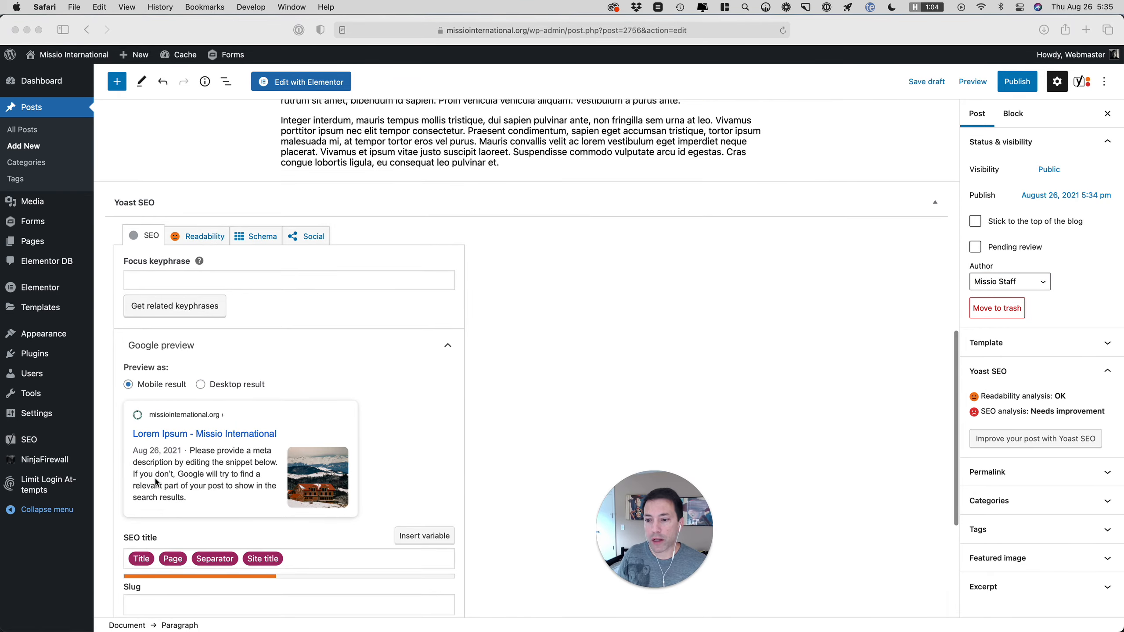
pyautogui.scroll(-2, 158, 481)
pyautogui.scroll(-2, 186, 474)
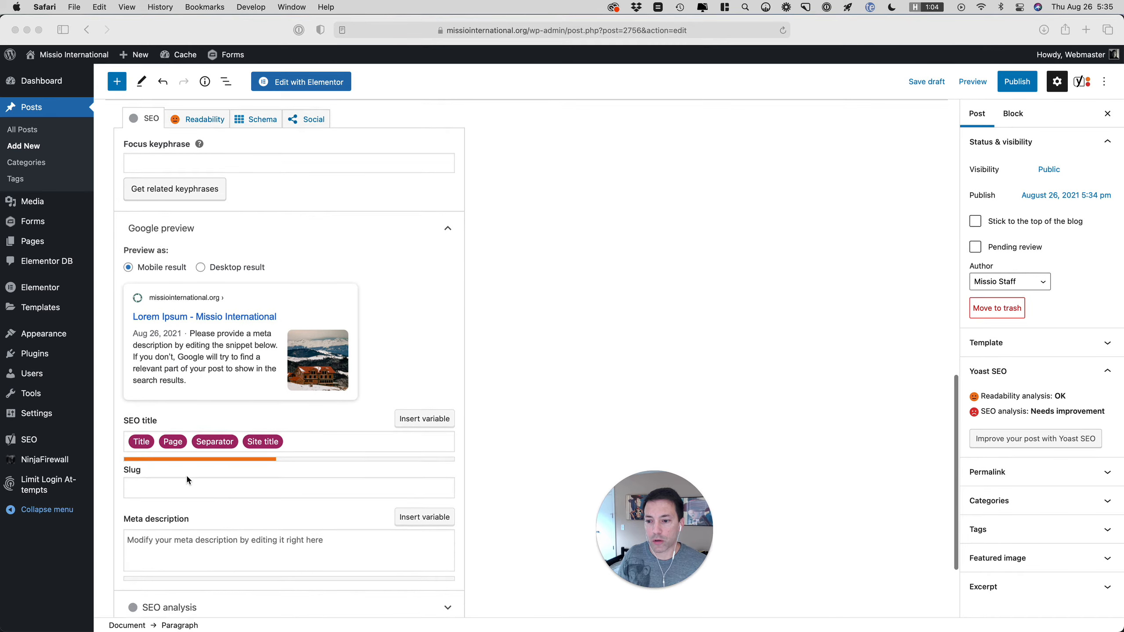
pyautogui.click(155, 524)
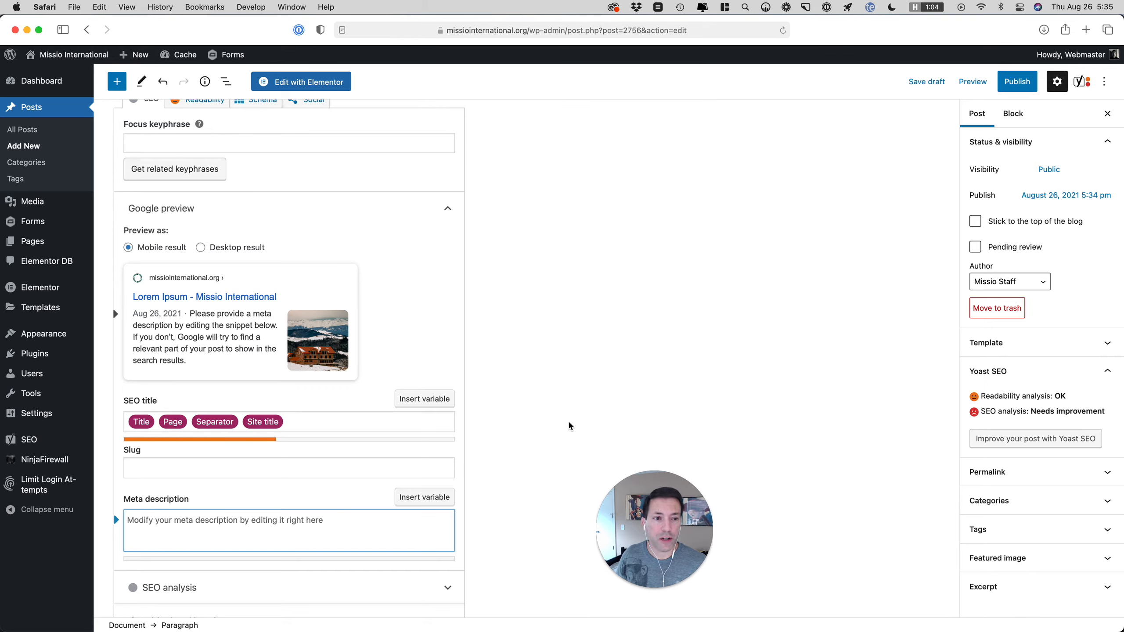
pyautogui.scroll(3, 241, 310)
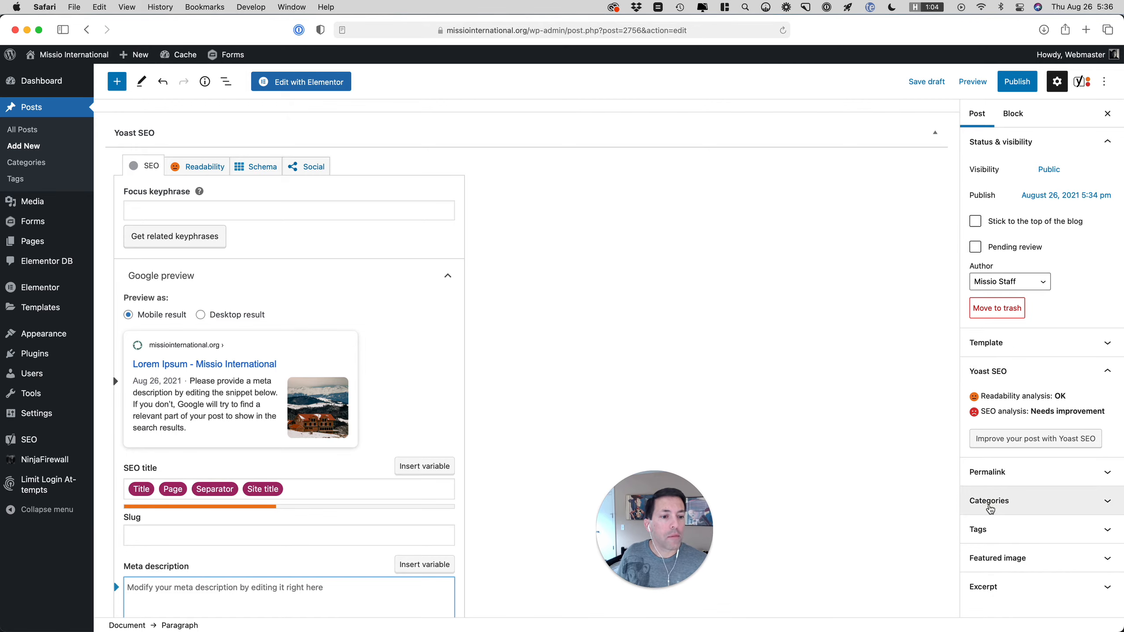
# Look through the available post categories and assign the post to Aspirations
pyautogui.click(989, 504)
pyautogui.scroll(-4, 948, 472)
pyautogui.scroll(-4, 1028, 519)
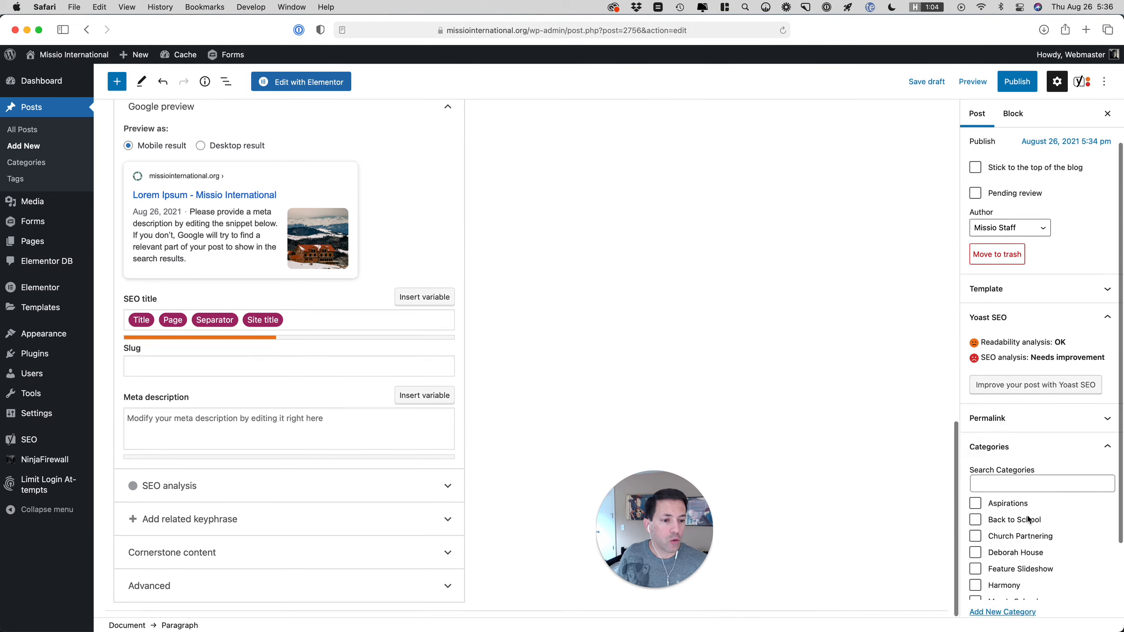
pyautogui.scroll(-3, 1019, 437)
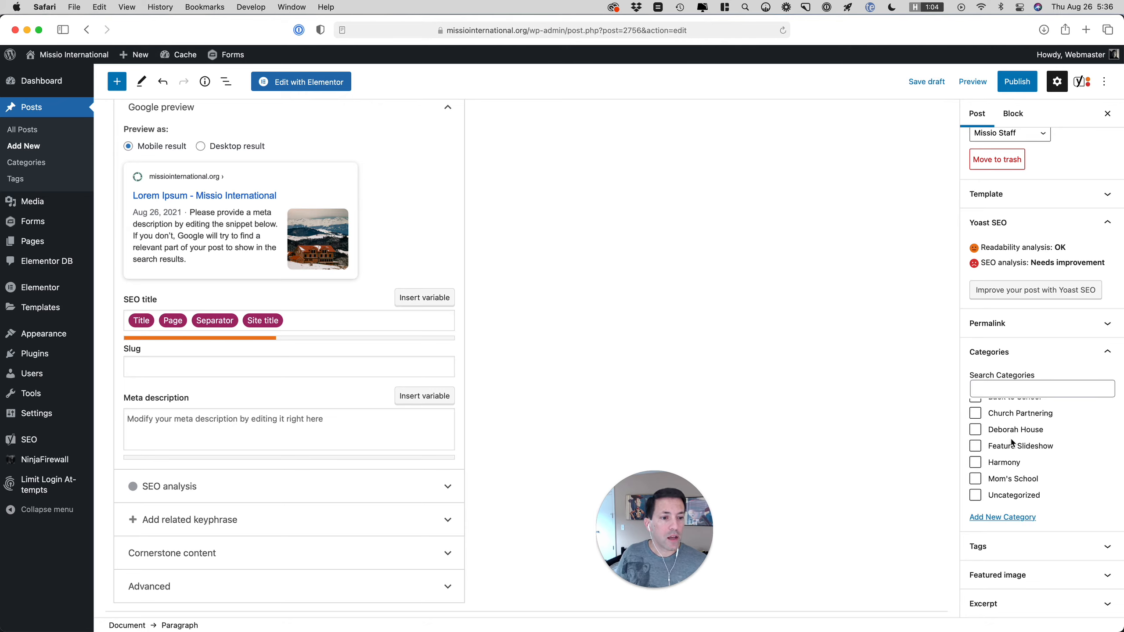
pyautogui.scroll(3, 1011, 446)
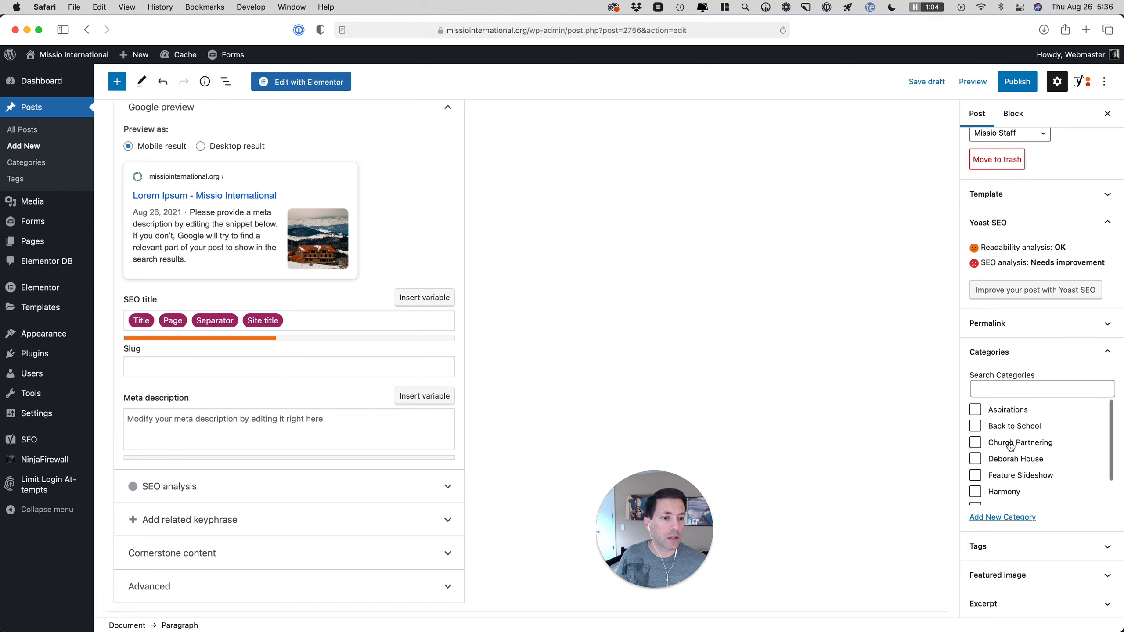
pyautogui.click(1001, 410)
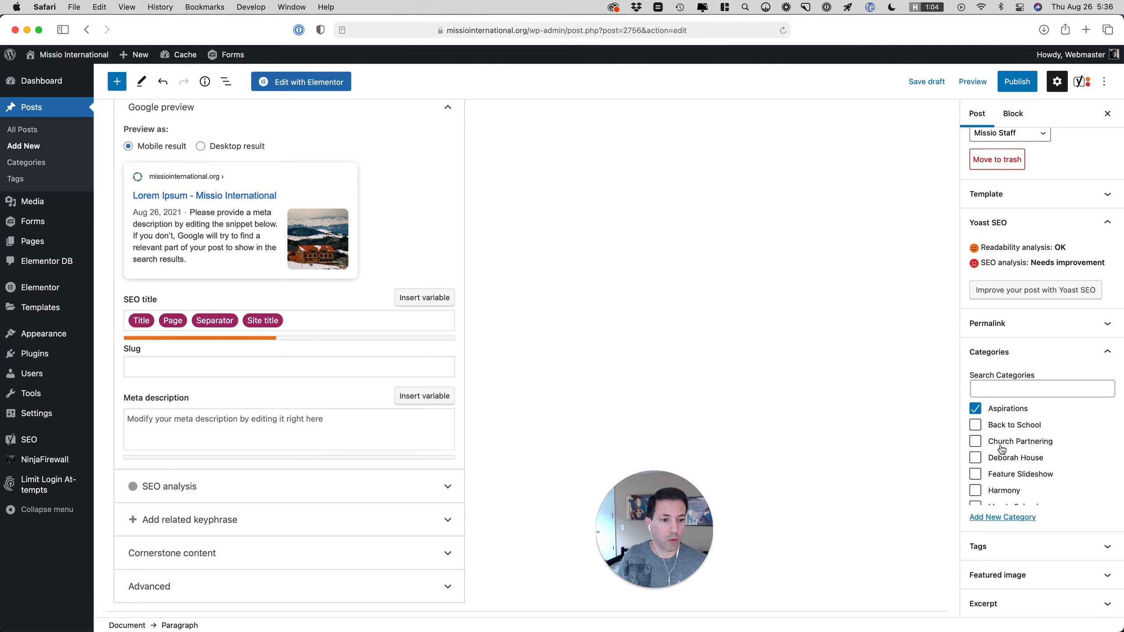
# Look at the post's field for adding new tags, then collapse the tag and category settings
pyautogui.click(1004, 546)
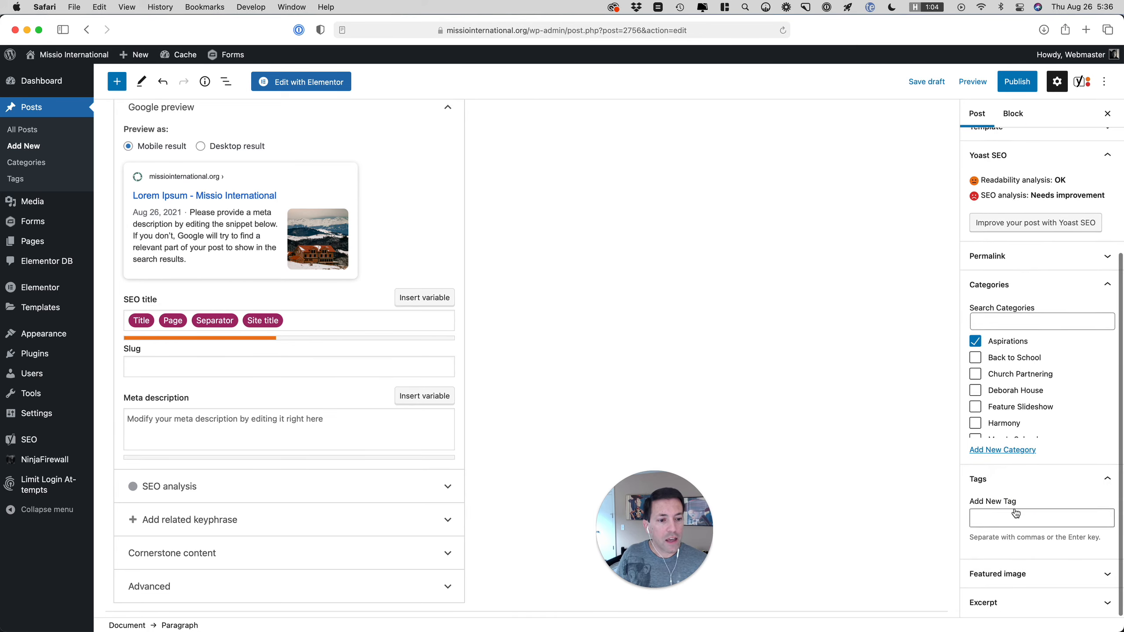
pyautogui.click(993, 521)
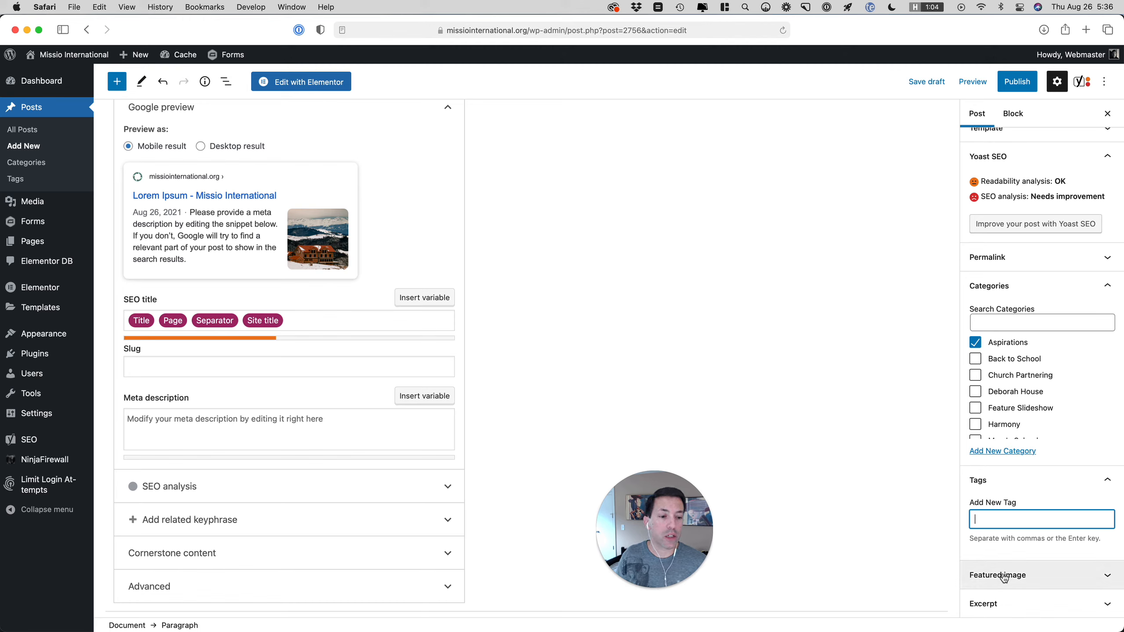
pyautogui.click(1015, 481)
pyautogui.click(995, 356)
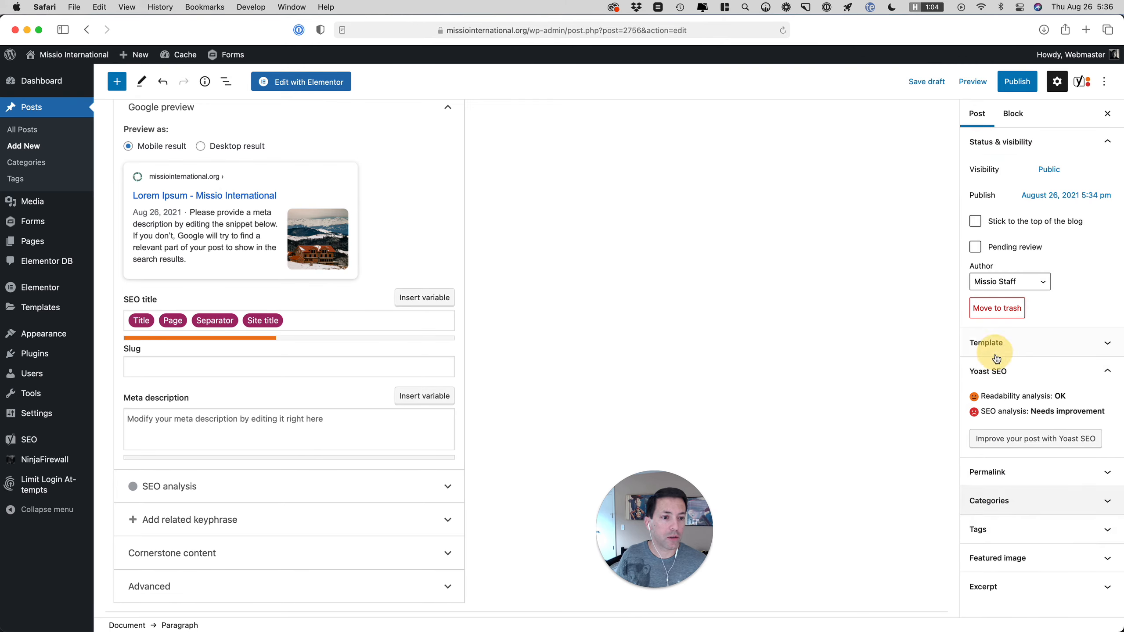
# Set Alpinis-Expansion-New-scaled.jpg from the media library as the post's featured image
pyautogui.click(1000, 558)
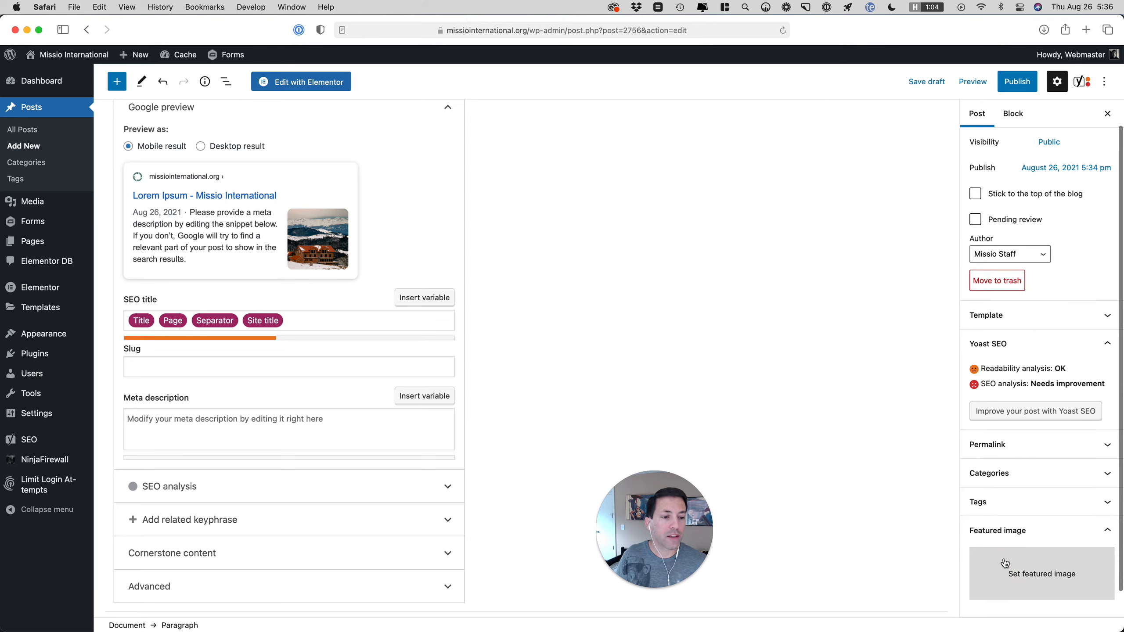
pyautogui.click(1023, 576)
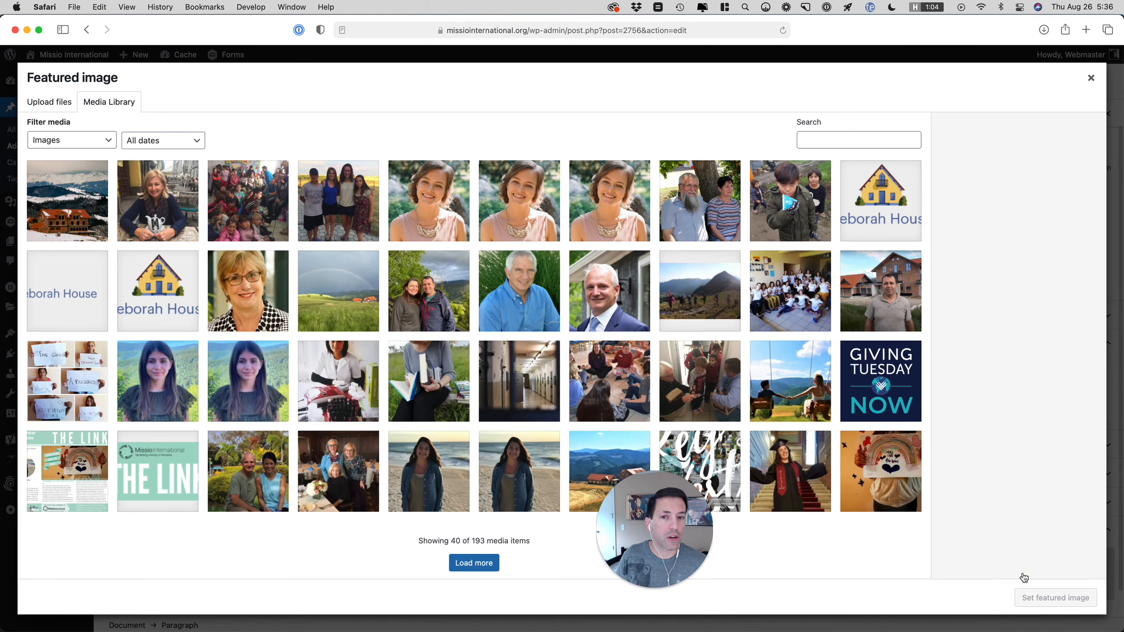
pyautogui.click(82, 197)
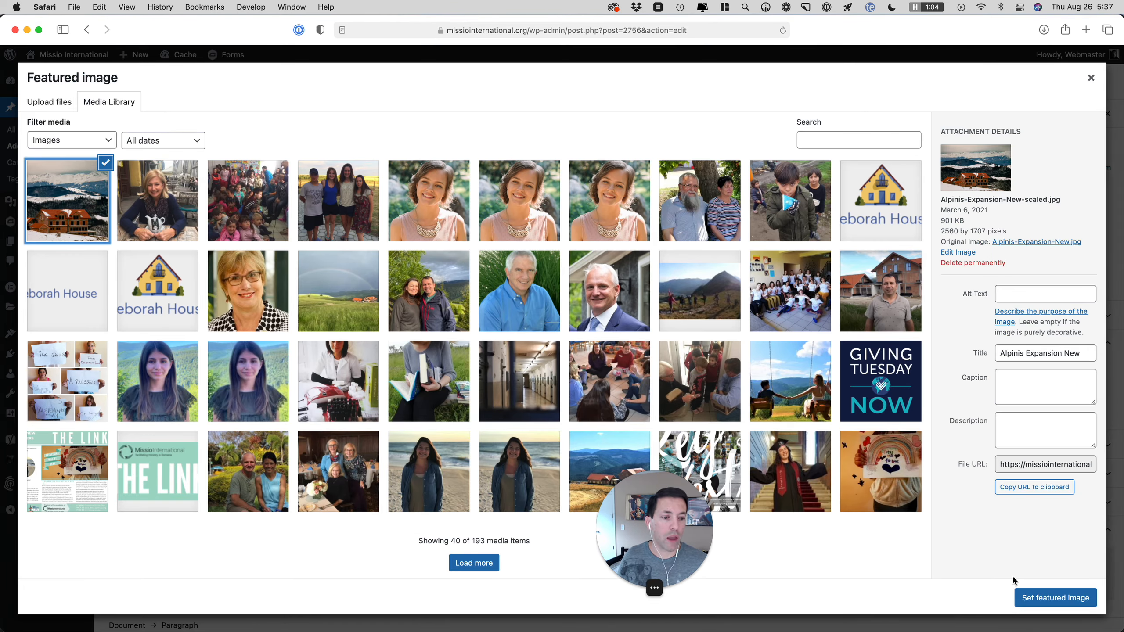
pyautogui.click(1027, 595)
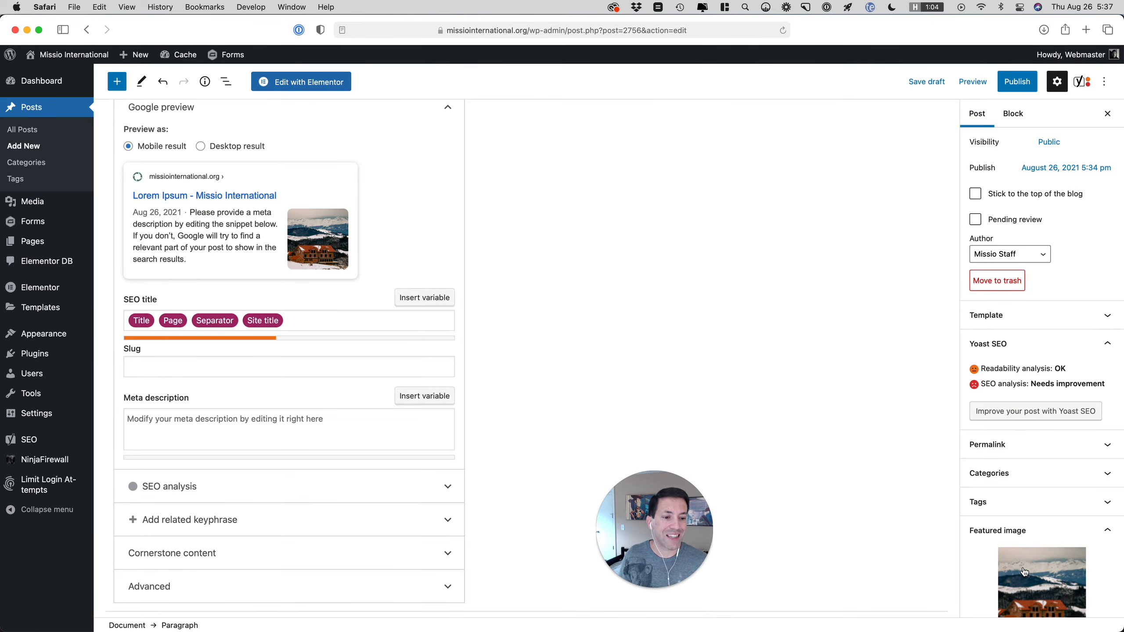
pyautogui.scroll(-3, 1024, 572)
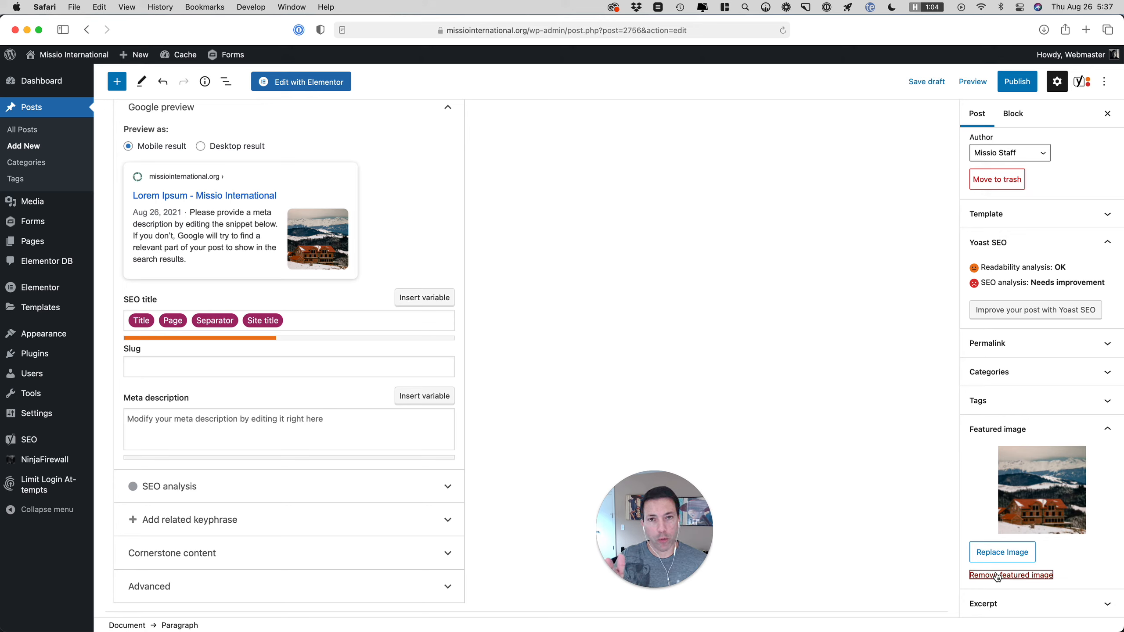
# Examine the optional excerpt field and review the rest of the post's settings
pyautogui.click(998, 602)
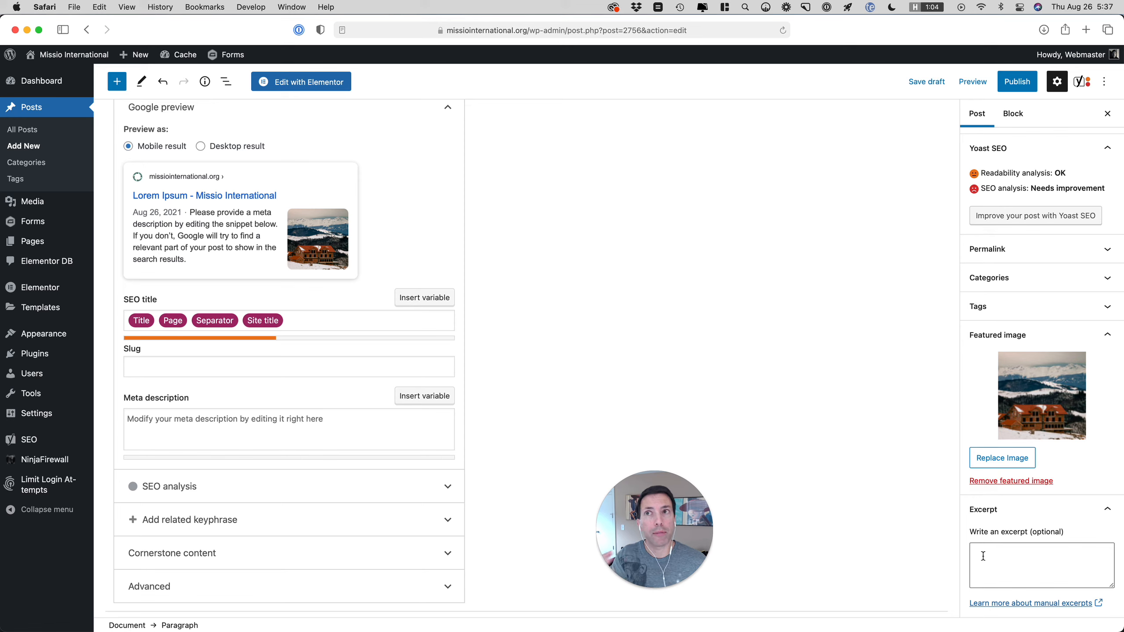
pyautogui.scroll(10, 982, 557)
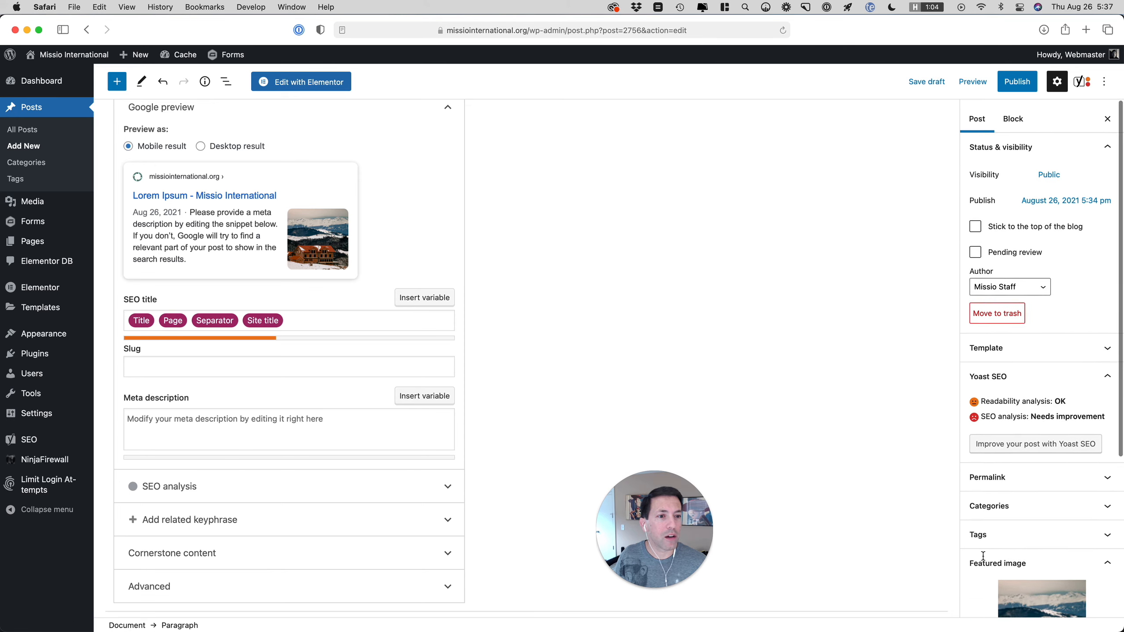
pyautogui.scroll(-10, 1022, 414)
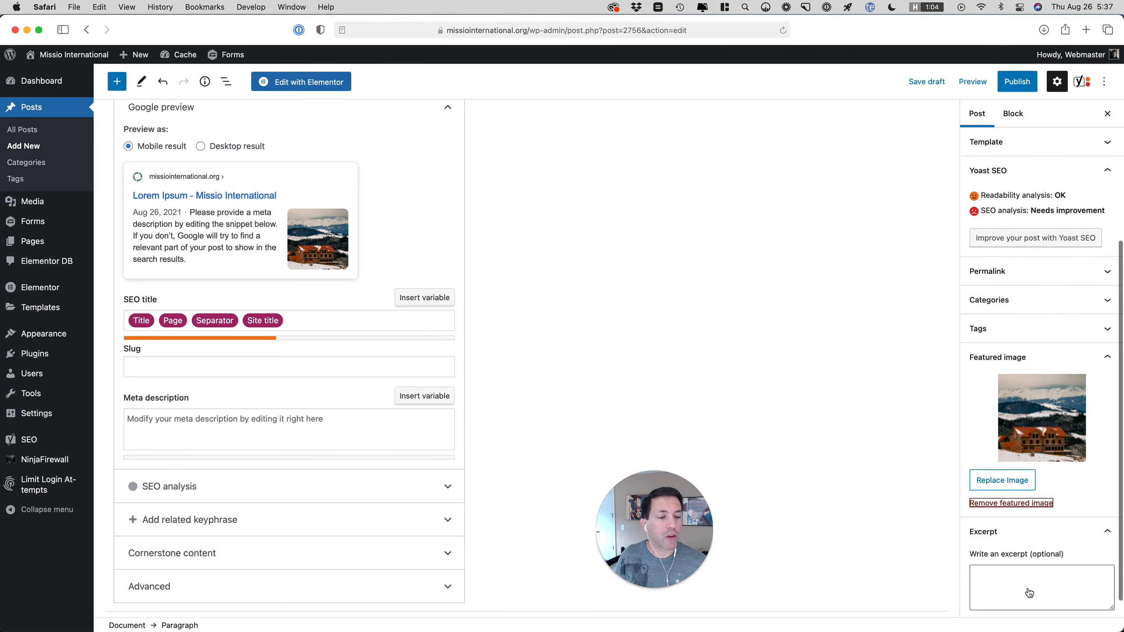
pyautogui.scroll(10, 1019, 405)
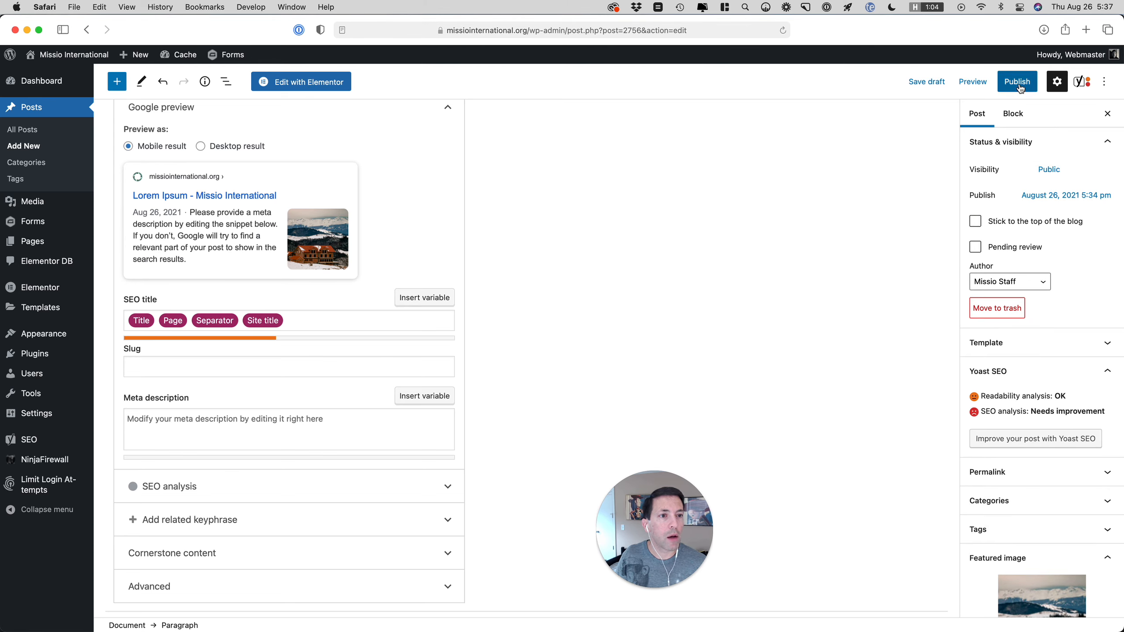
# Publish the Lorem Ipsum post and open its live page
pyautogui.click(1004, 88)
pyautogui.click(1003, 84)
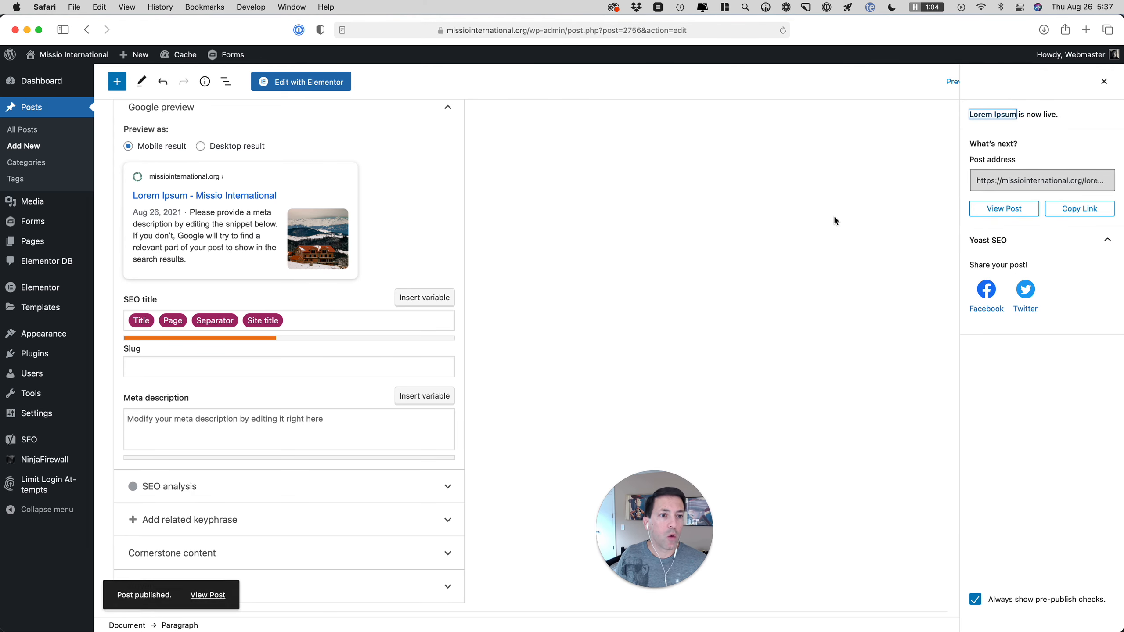
pyautogui.click(219, 595)
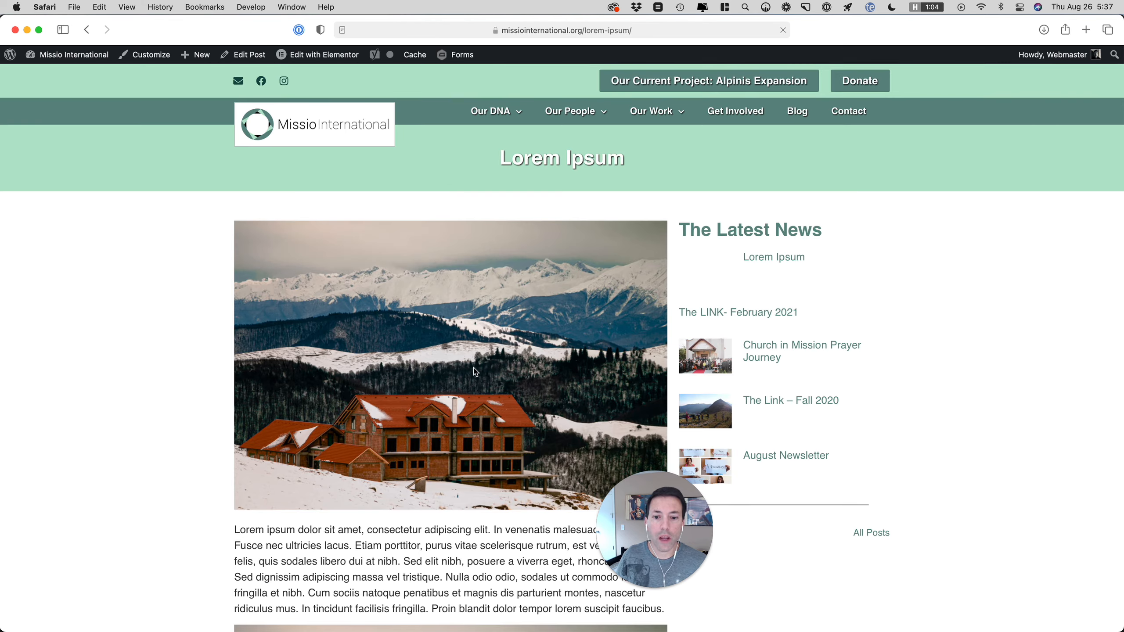
# Review the live post, comparing the featured image above the text with the captioned image in the body
pyautogui.scroll(-6, 472, 367)
pyautogui.scroll(-5, 474, 371)
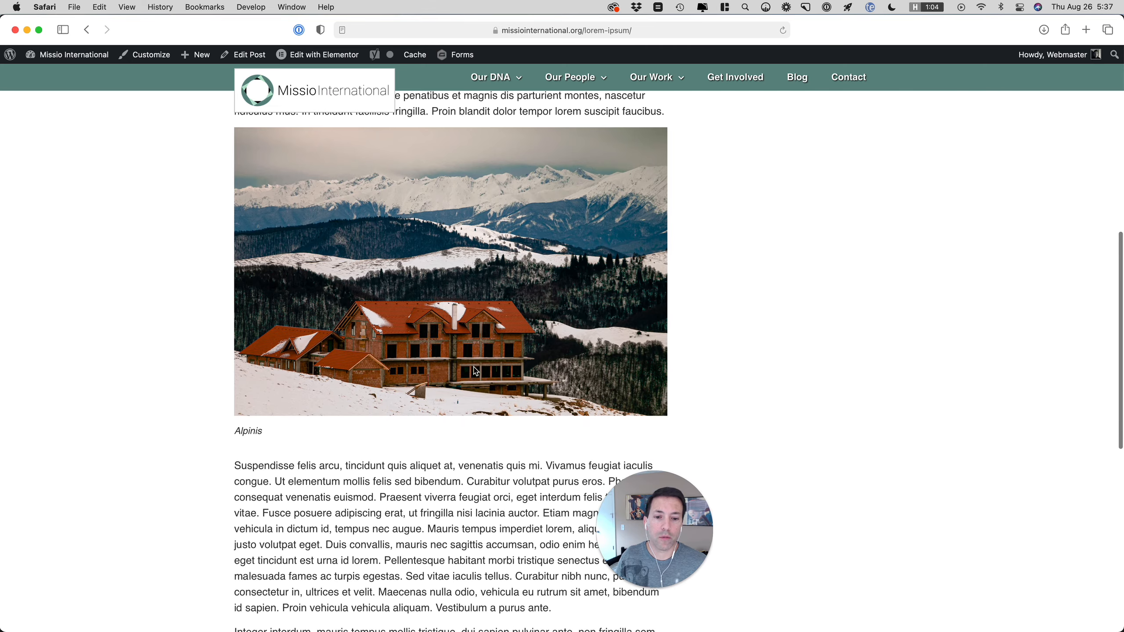
pyautogui.moveTo(670, 547); pyautogui.dragTo(1040, 573)
pyautogui.scroll(8, 639, 496)
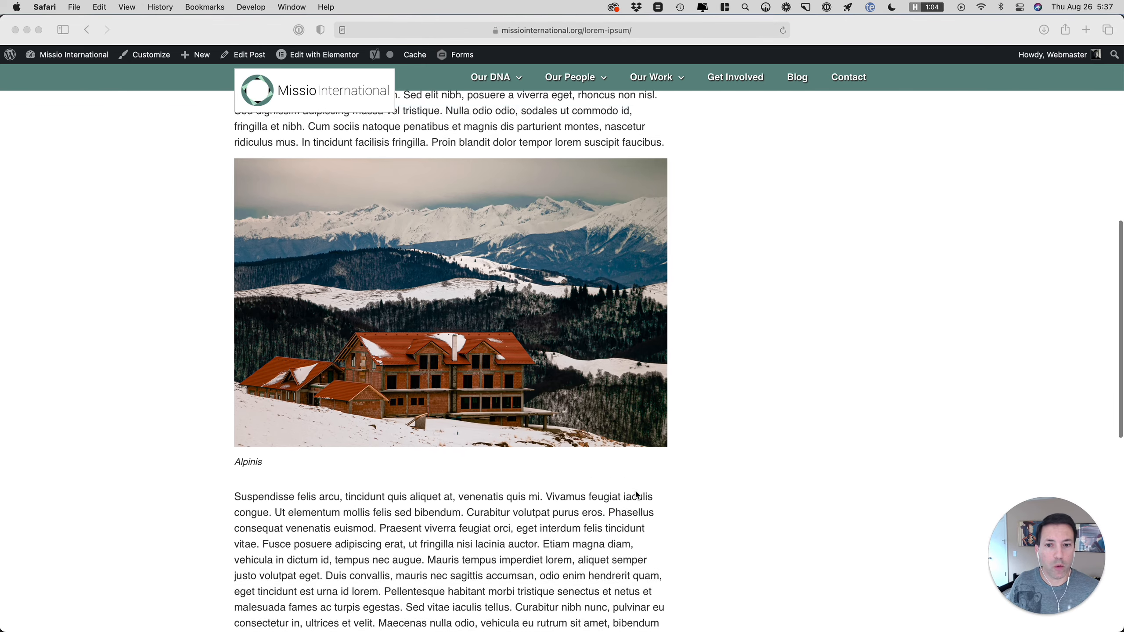
pyautogui.scroll(3, 636, 495)
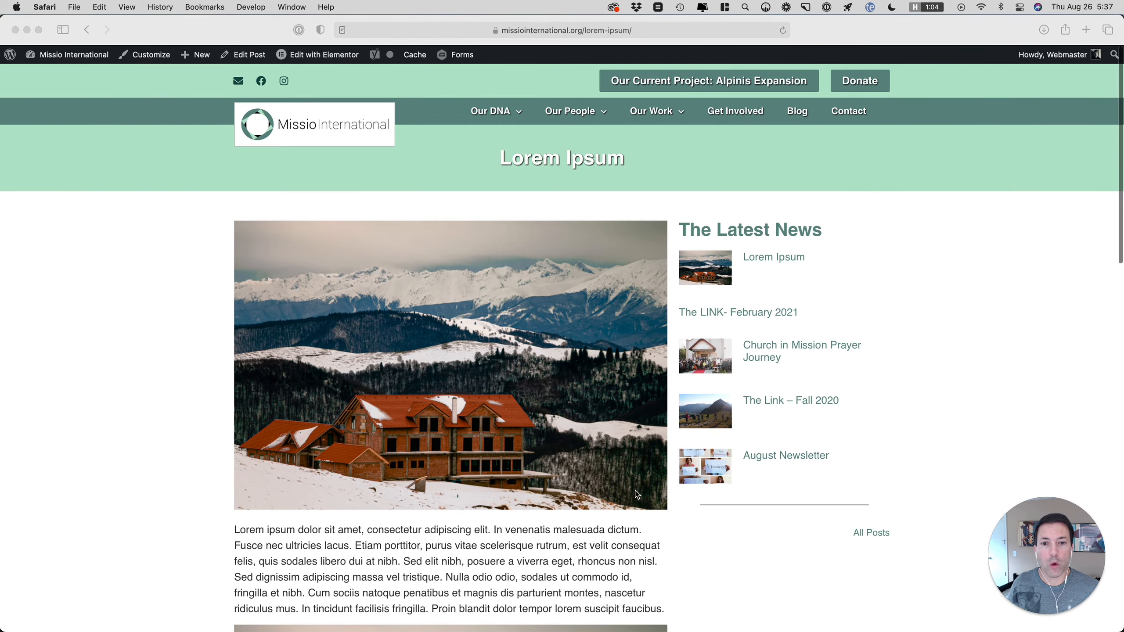
pyautogui.scroll(-1, 561, 436)
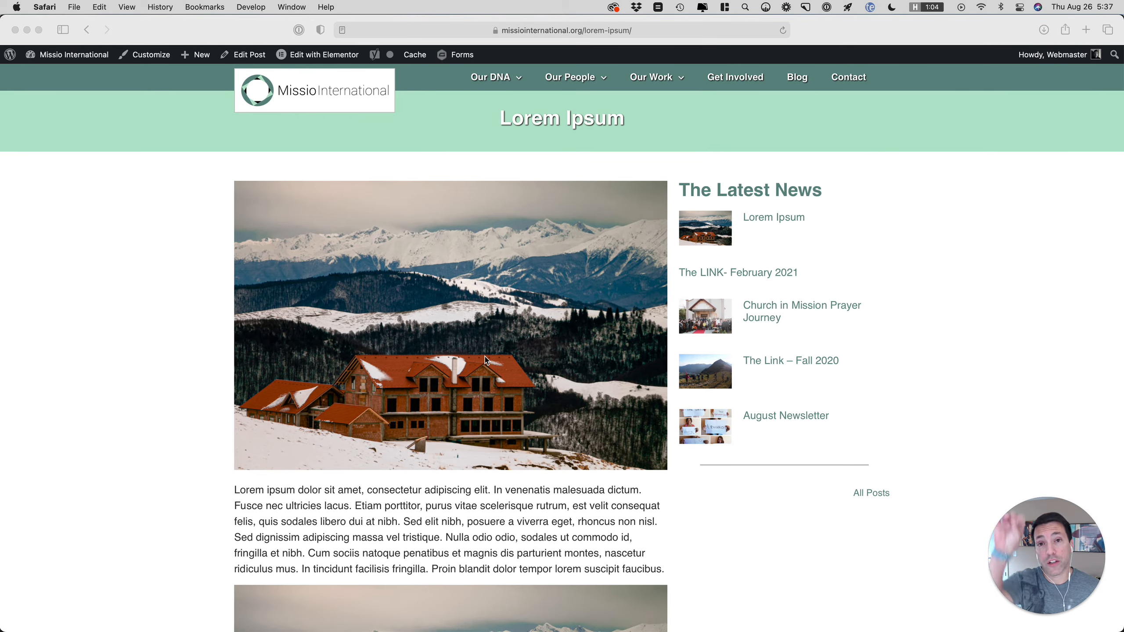
pyautogui.scroll(-8, 485, 360)
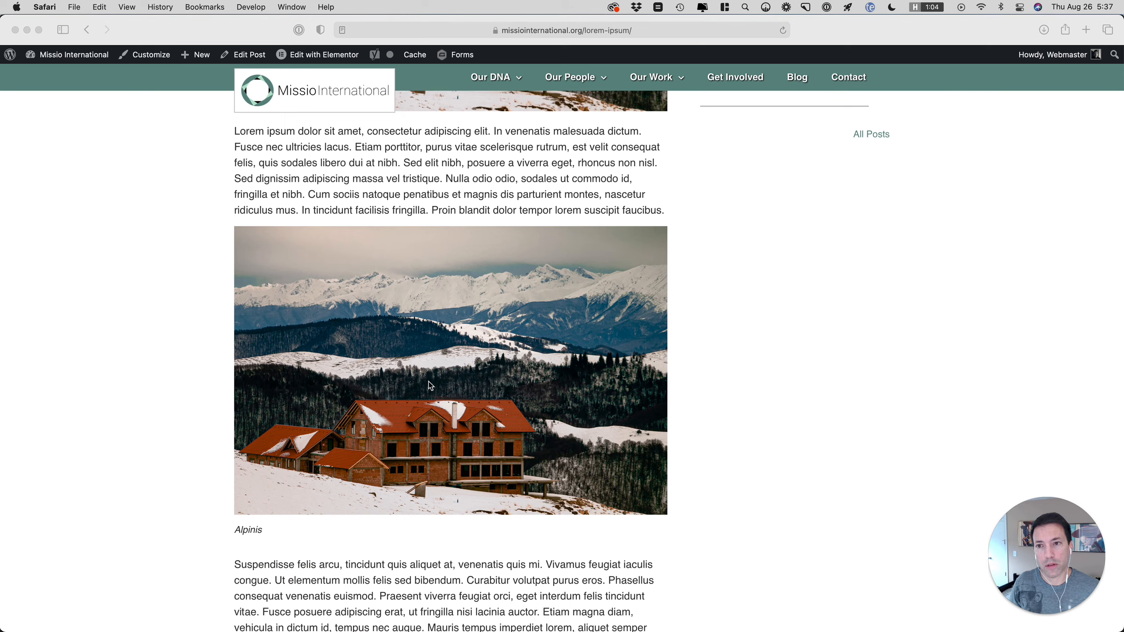
# Remove the image block captioned Alpinis from the post's body and update the published post
pyautogui.click(247, 57)
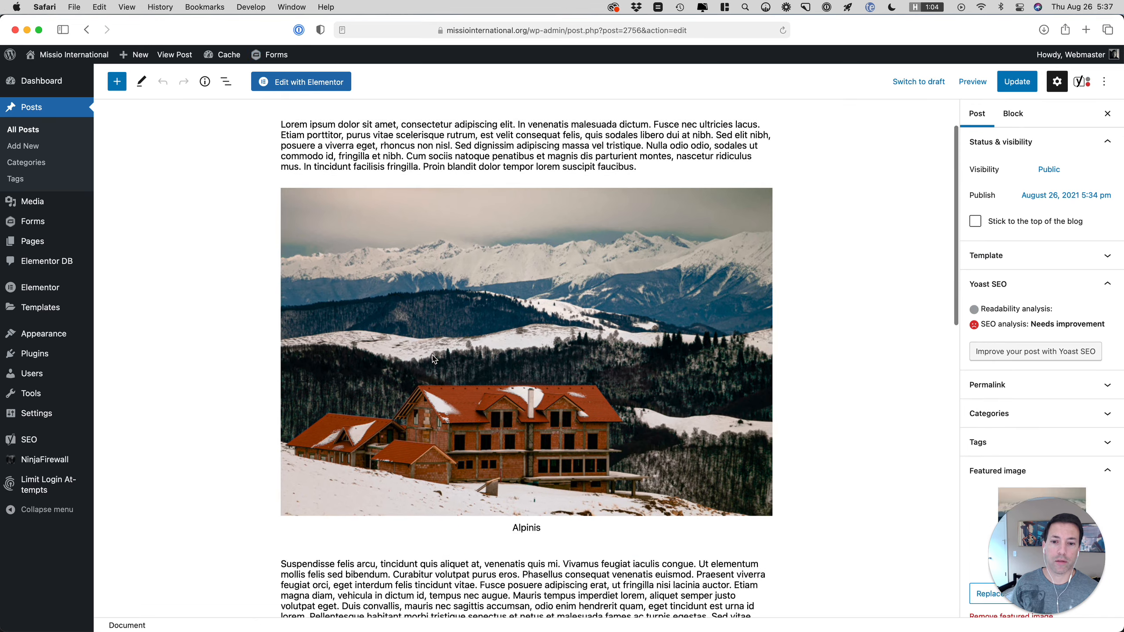
pyautogui.scroll(-1, 433, 360)
pyautogui.click(490, 325)
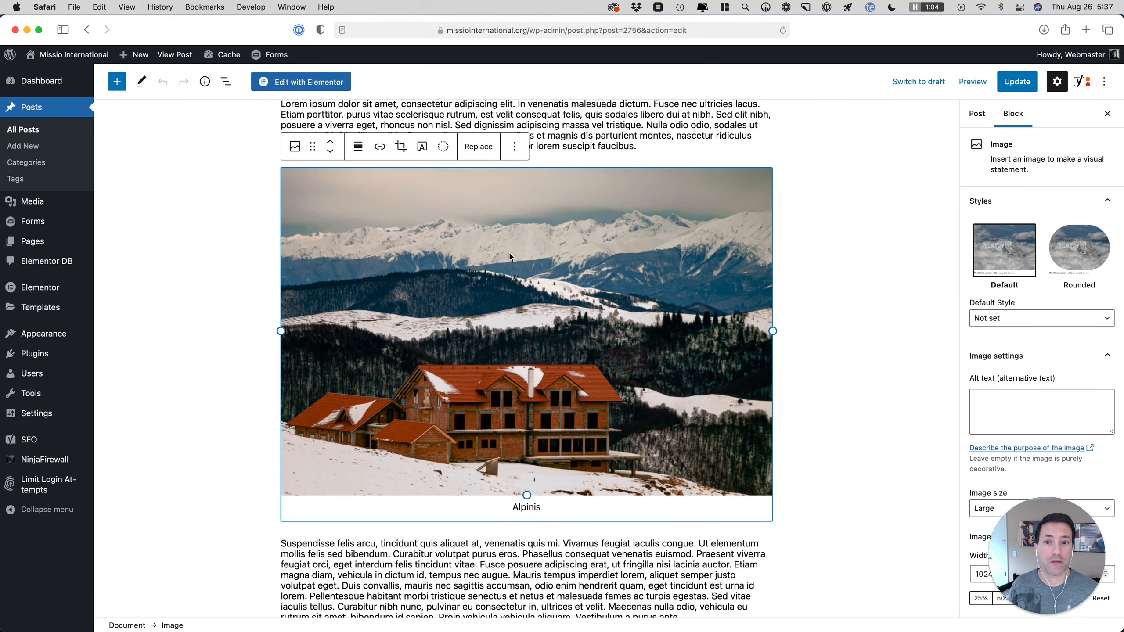
pyautogui.click(514, 146)
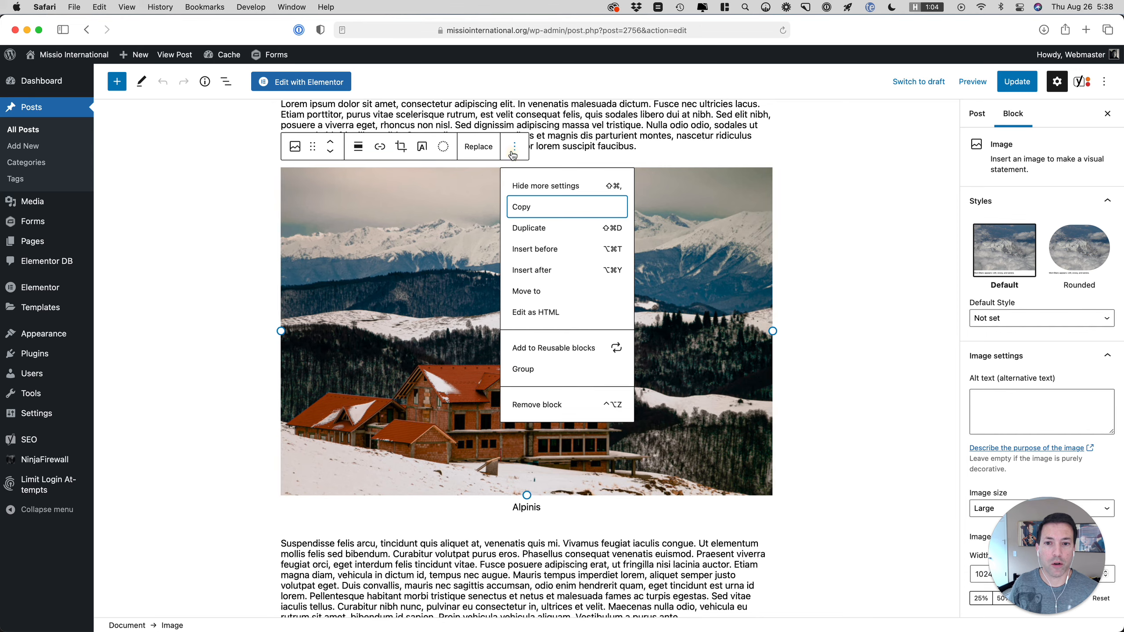
pyautogui.click(537, 405)
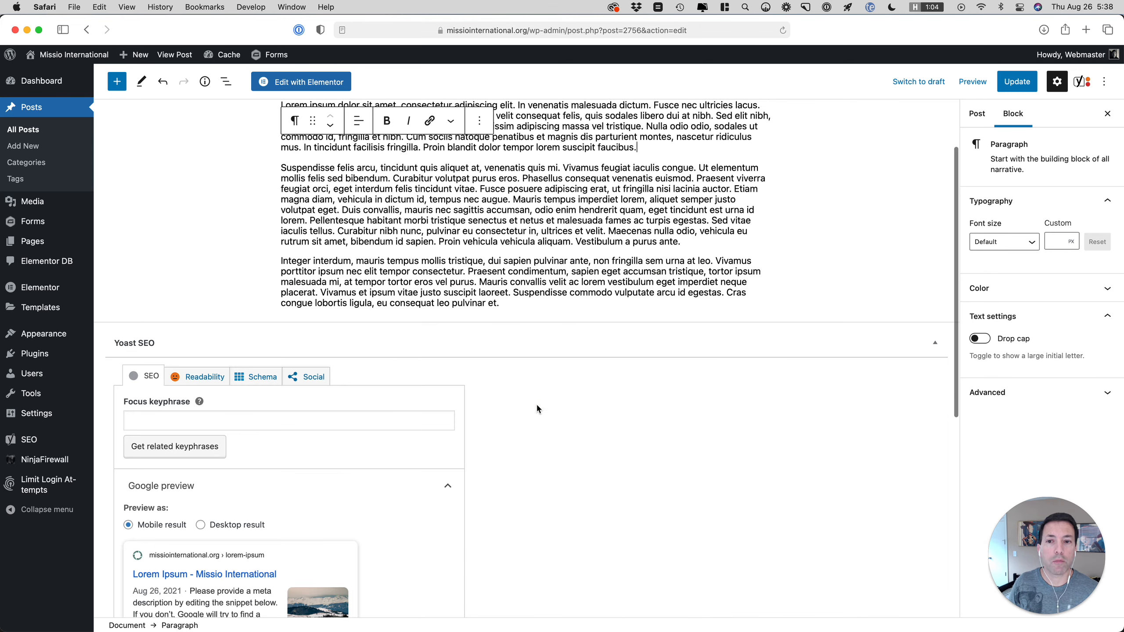
pyautogui.click(1013, 84)
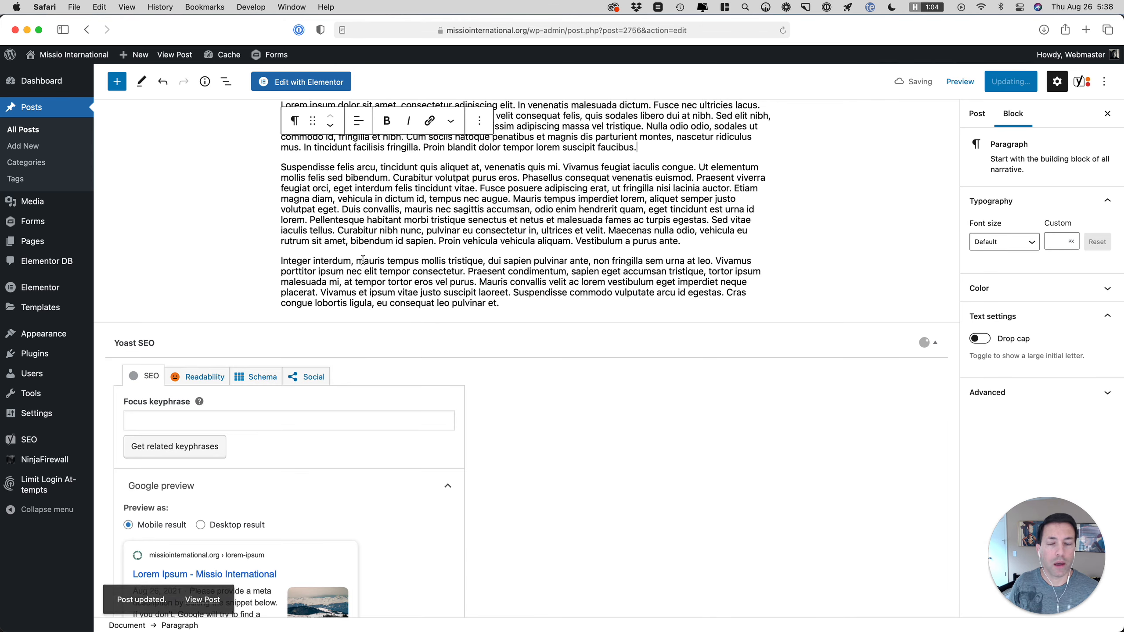
# Examine the updated post's live page, including its content and web address
pyautogui.click(202, 594)
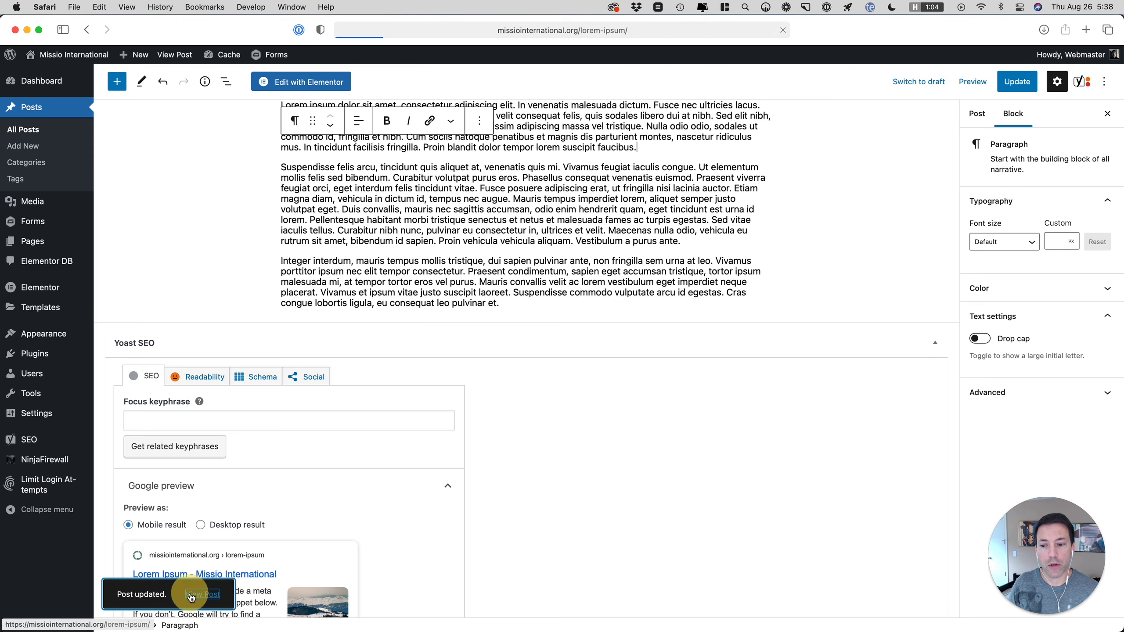
pyautogui.scroll(-8, 366, 414)
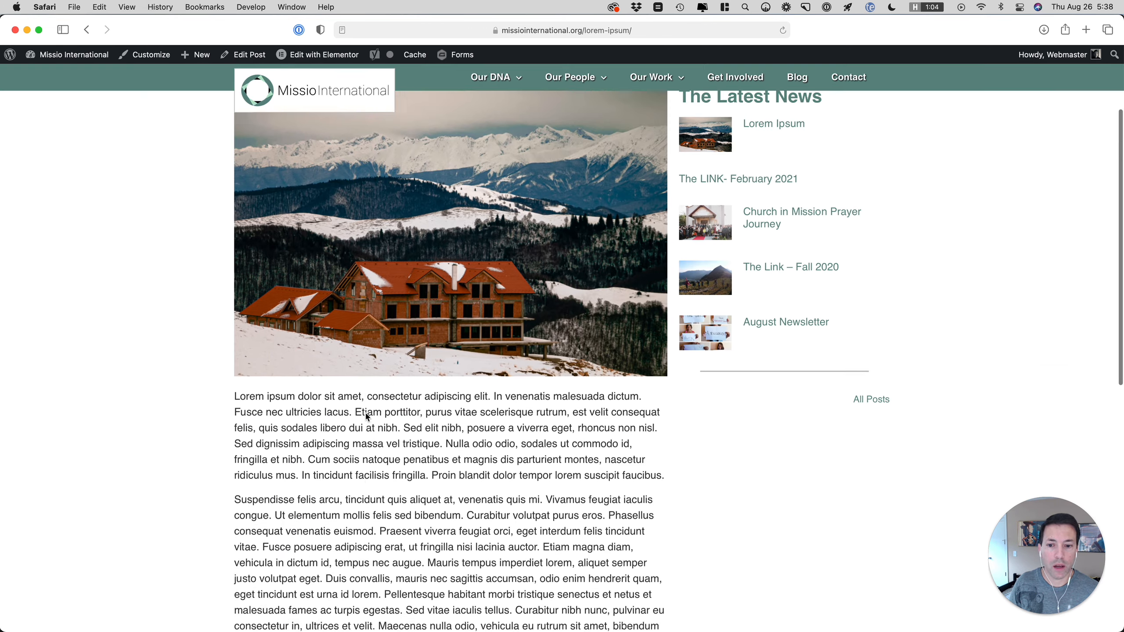
pyautogui.scroll(-2, 365, 413)
pyautogui.scroll(10, 366, 413)
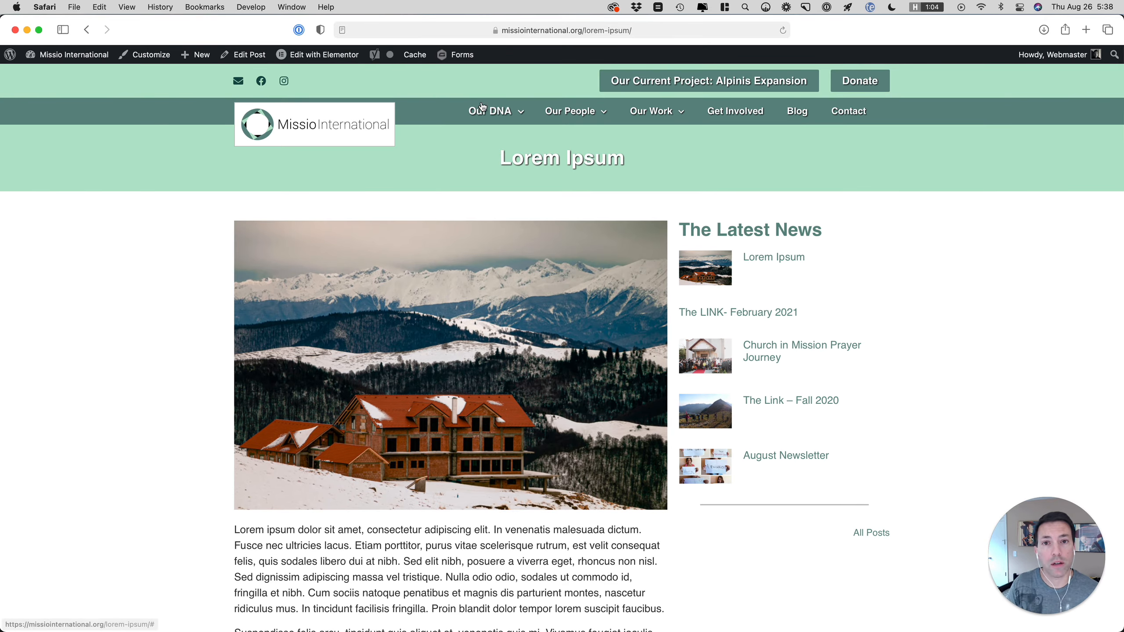
pyautogui.click(540, 31)
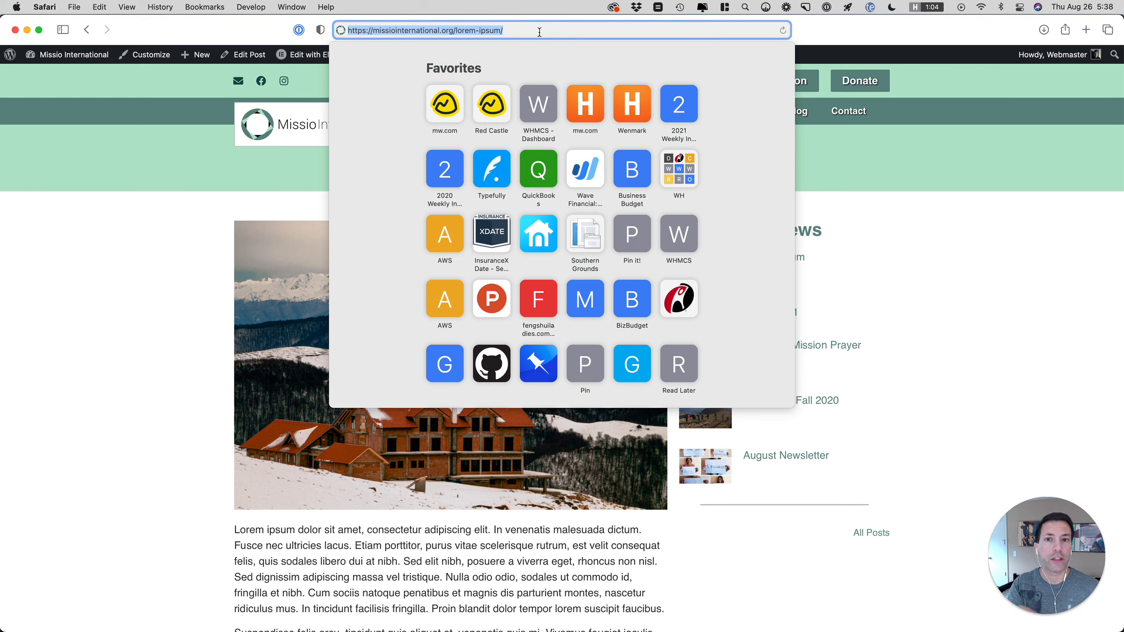
pyautogui.click(209, 255)
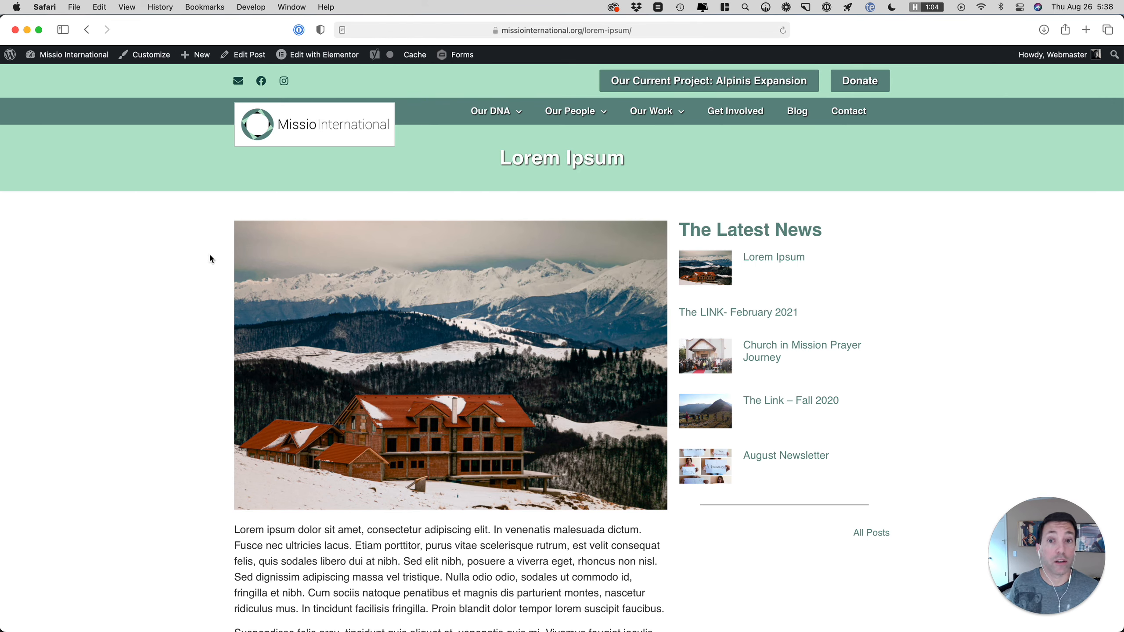
# Find the Lorem Ipsum entry on the site's Blog page and open the full post from there
pyautogui.click(797, 111)
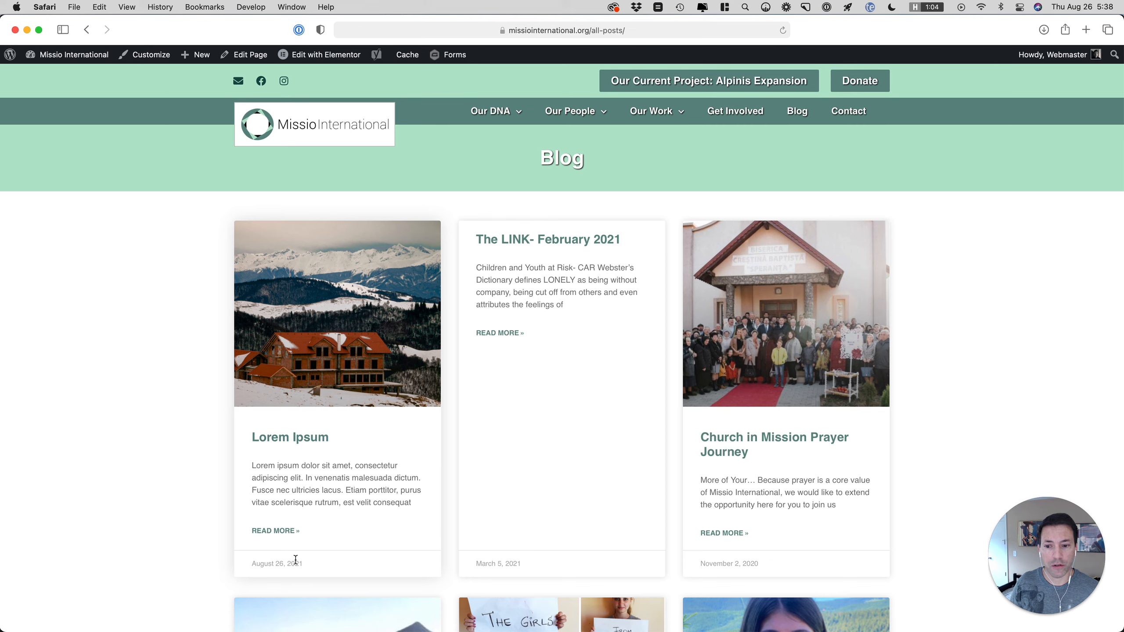
pyautogui.click(276, 531)
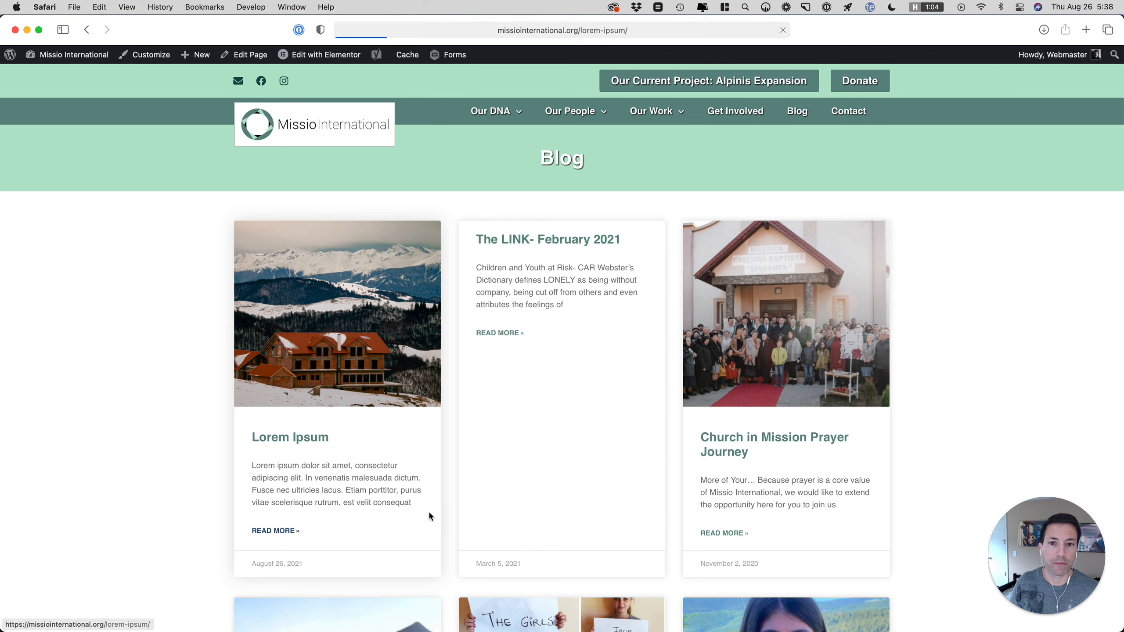